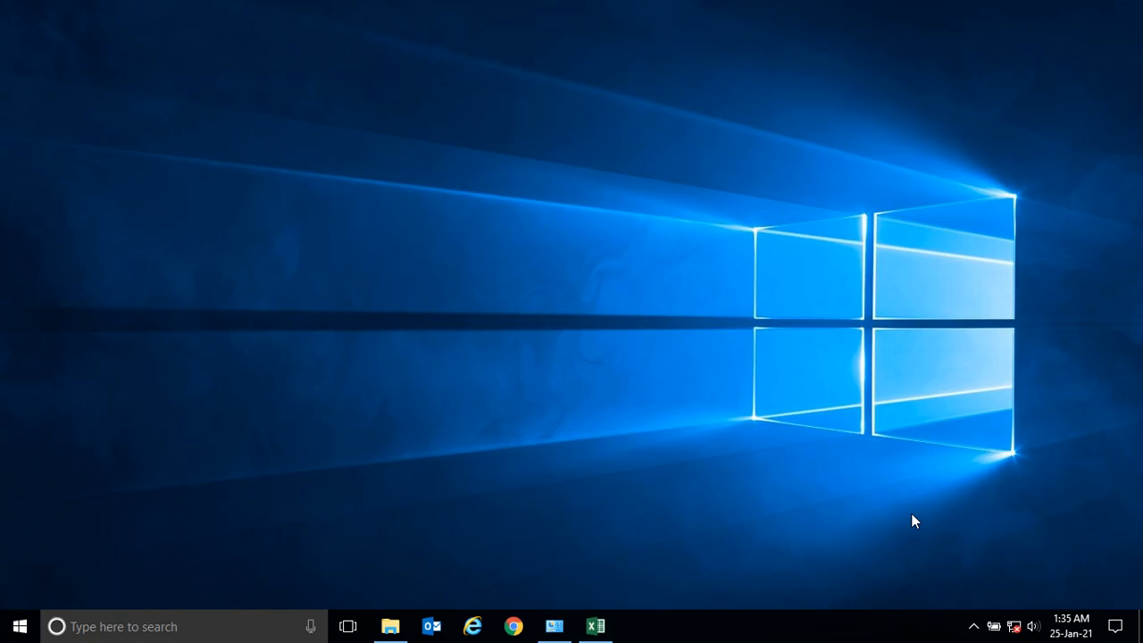
Step: Switch to the LAB2 workbook in Excel and examine the marks table and the student lookup block on Sheet3
left_click(613, 625)
left_click(752, 492)
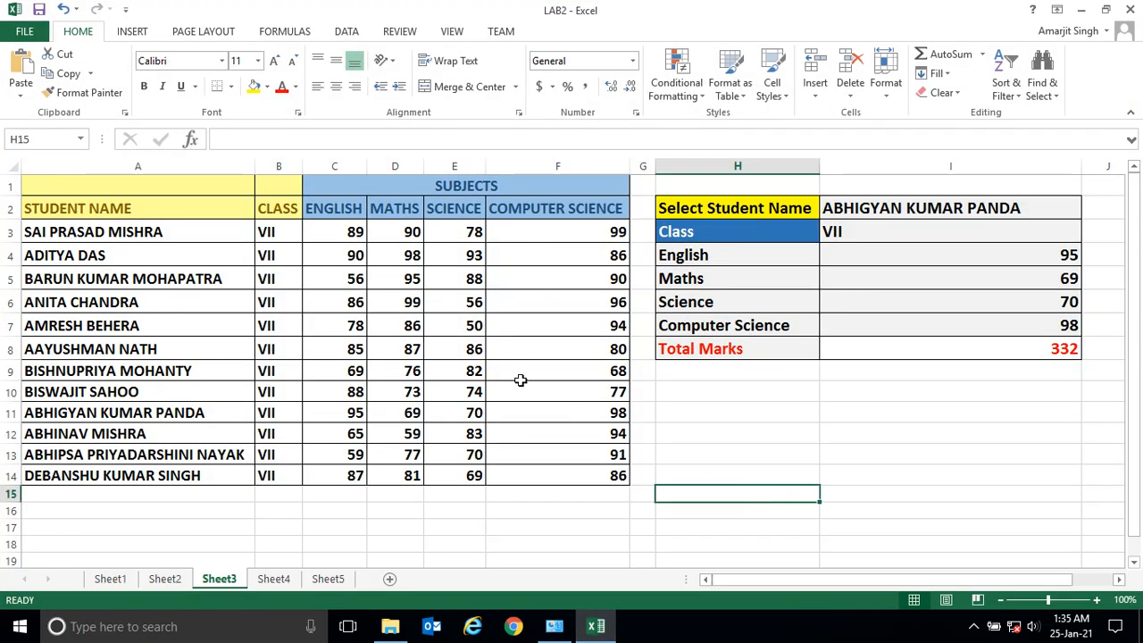
left_click_drag(122, 209, 562, 485)
left_click(731, 439)
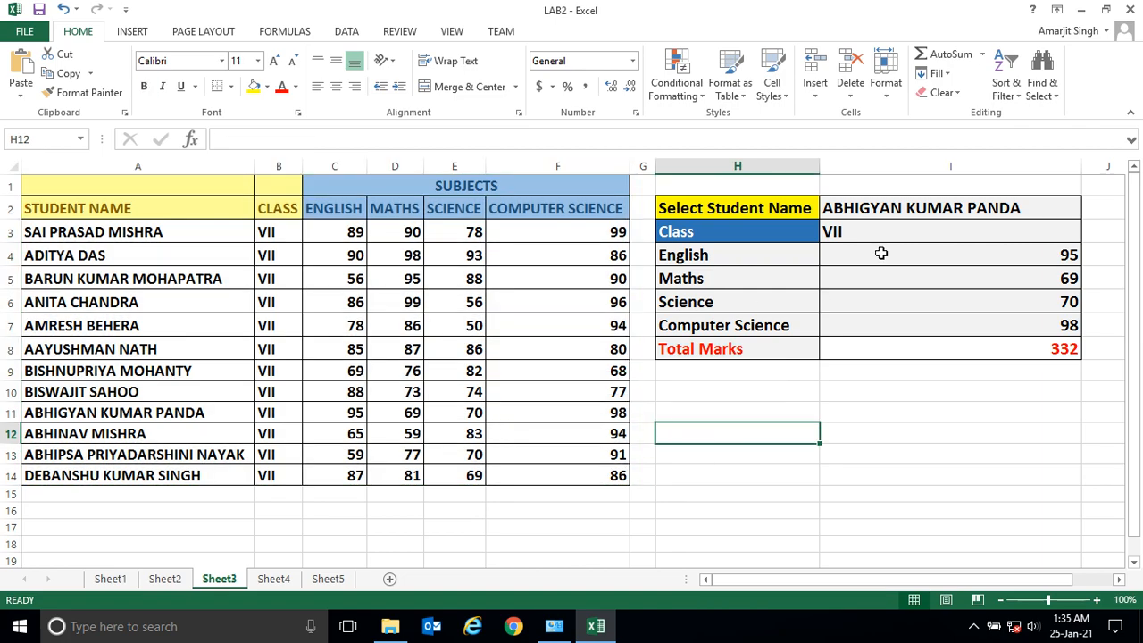
left_click(1041, 236)
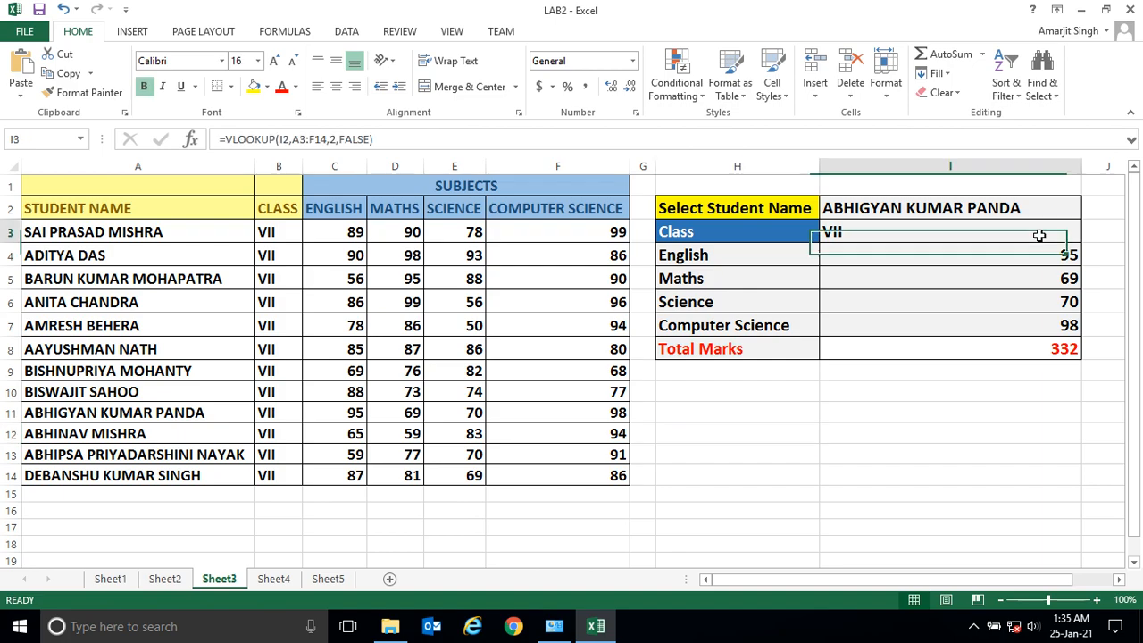
Step: Pick two other students one after another in the Select Student Name cell I2 and check the looked-up subject marks
left_click(1069, 210)
left_click(1088, 211)
left_click(953, 258)
left_click(936, 284)
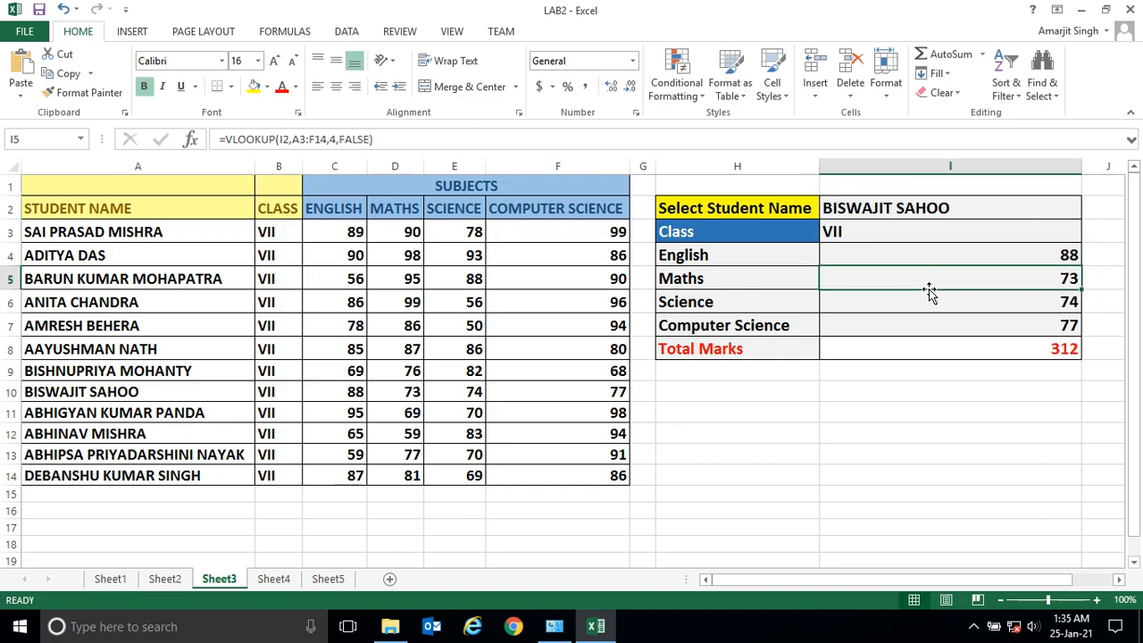
left_click(1077, 215)
left_click(1089, 212)
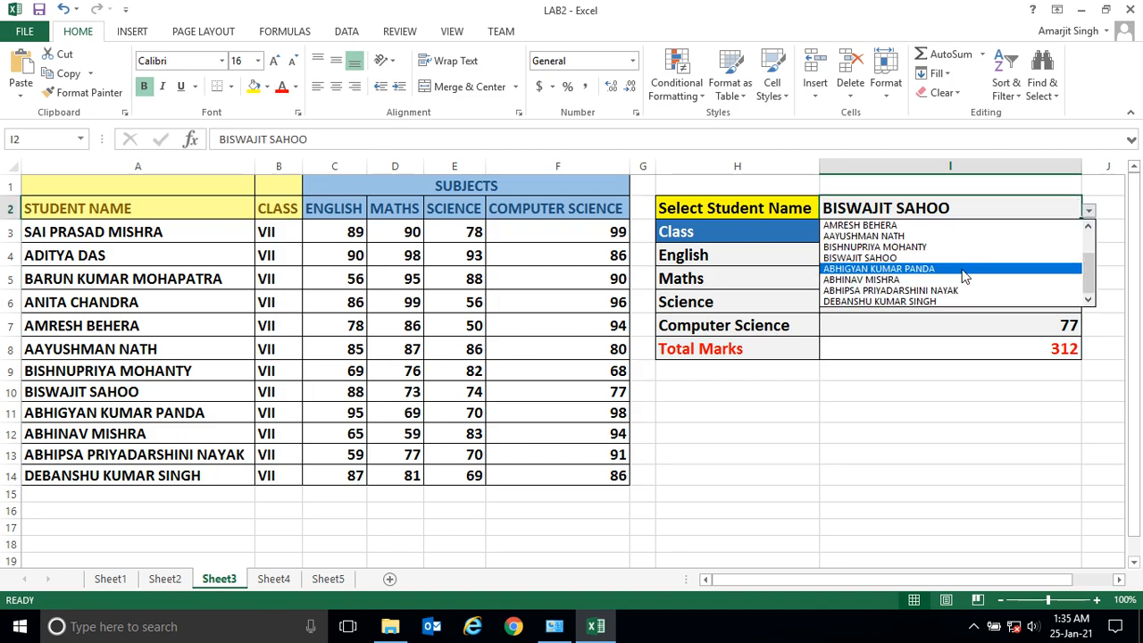
left_click(942, 282)
left_click(846, 325)
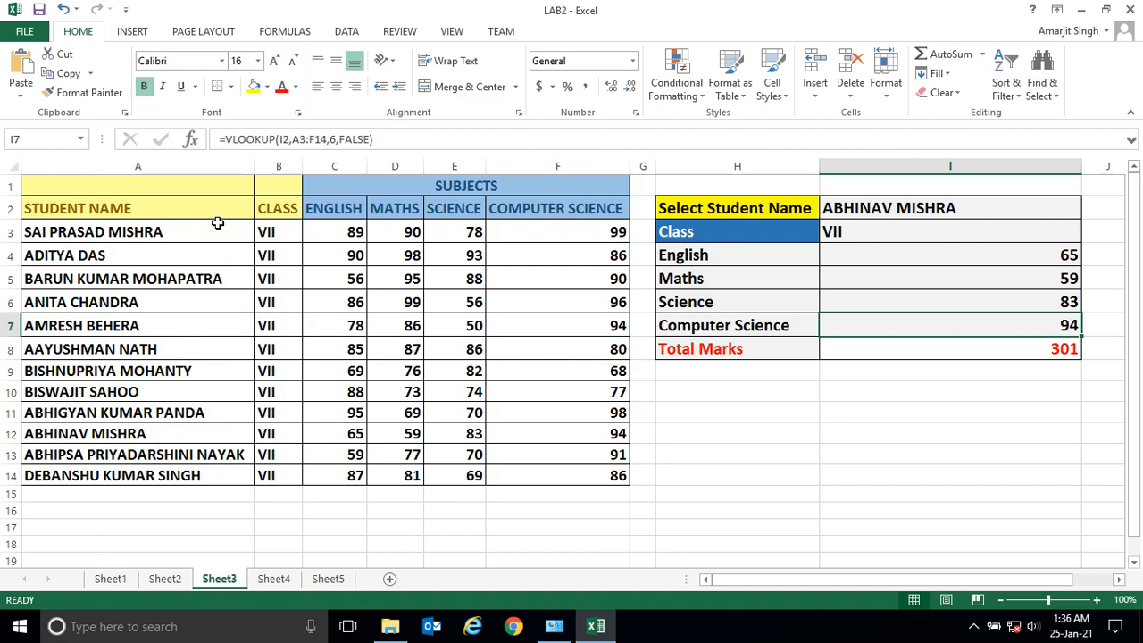
Step: Insert a new blank worksheet directly after Sheet1
left_click(114, 578)
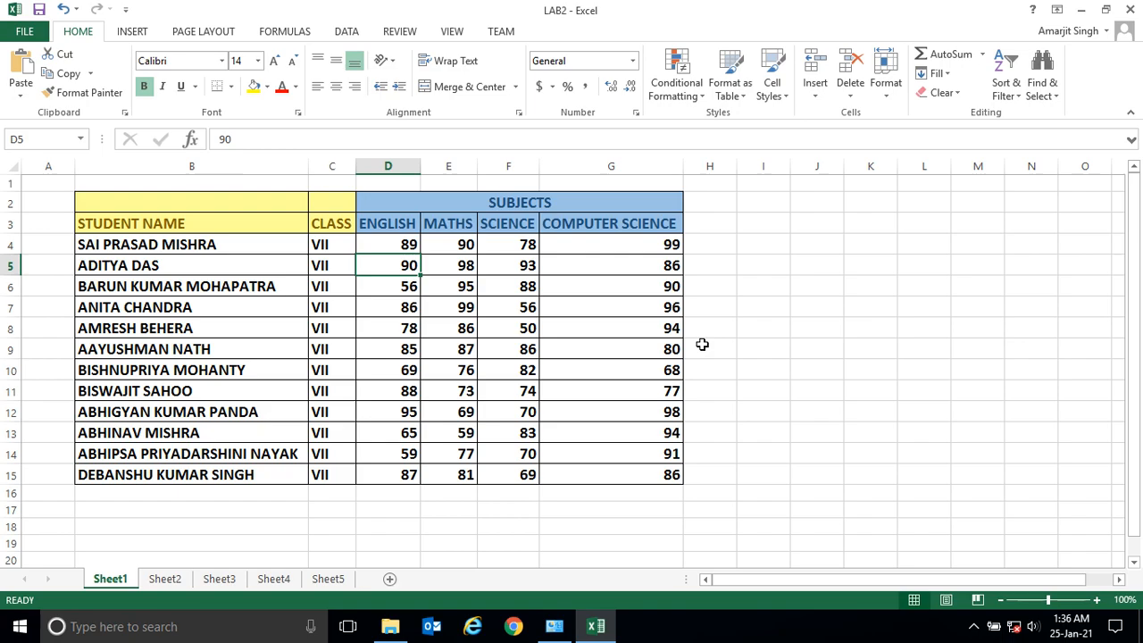
left_click(390, 580)
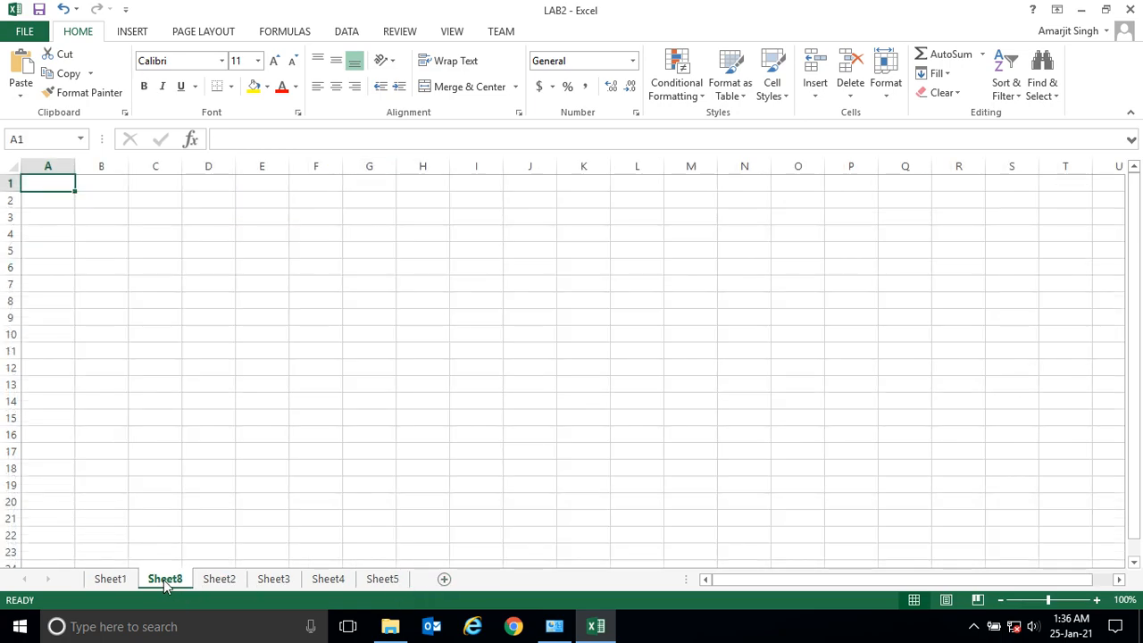
left_click(111, 579)
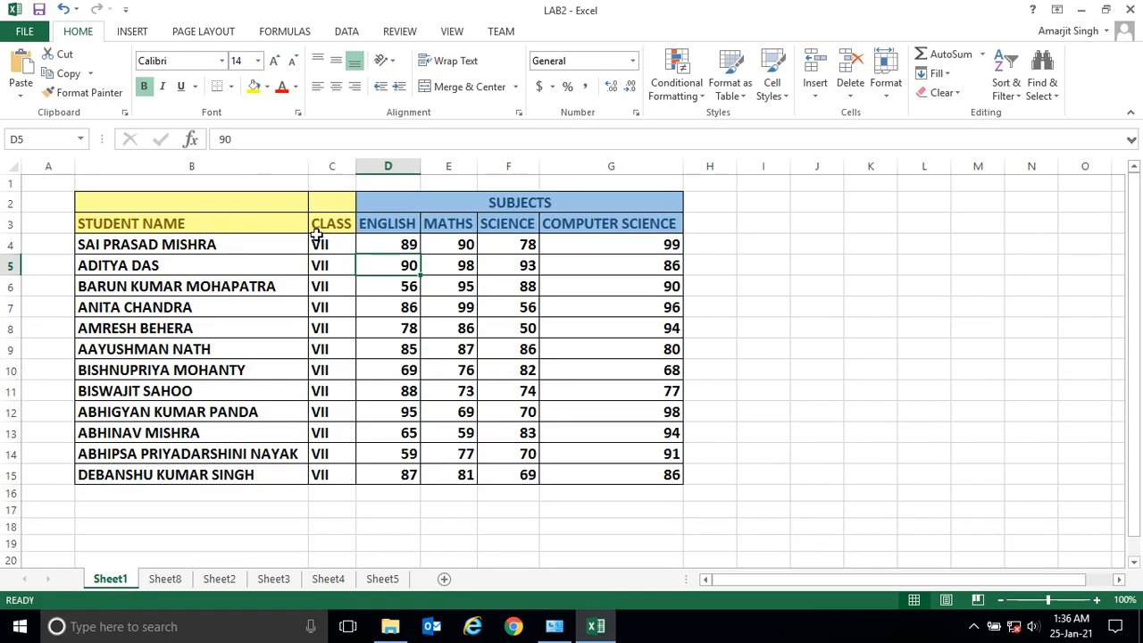
left_click(173, 580)
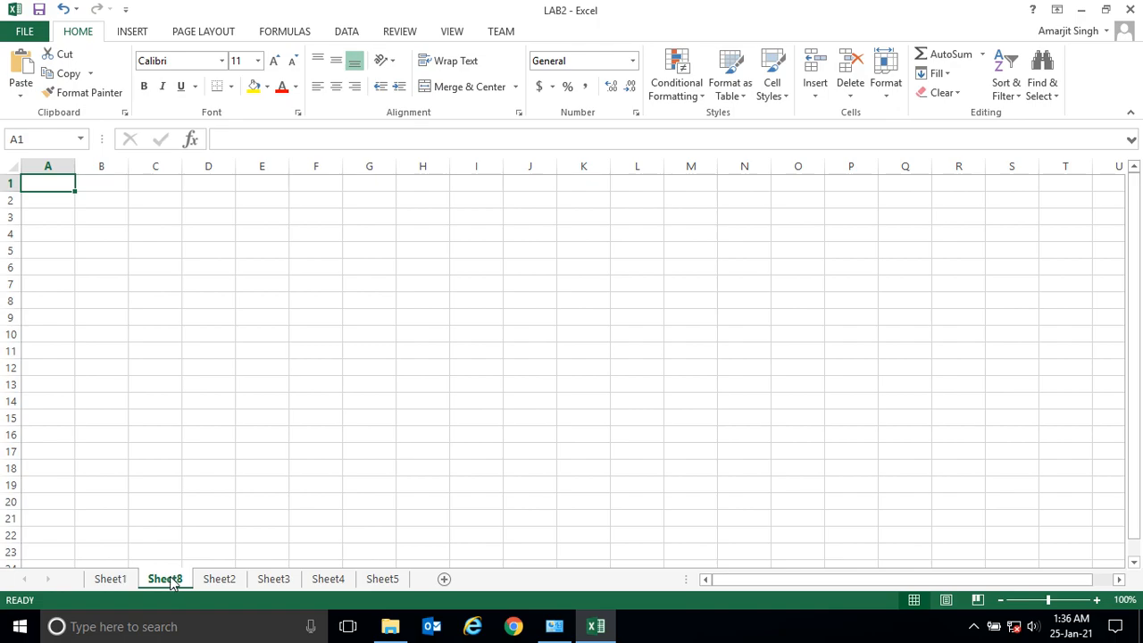
Step: Review the source marks table on Sheet1 and the student selection cell I2 on Sheet3
left_click(114, 582)
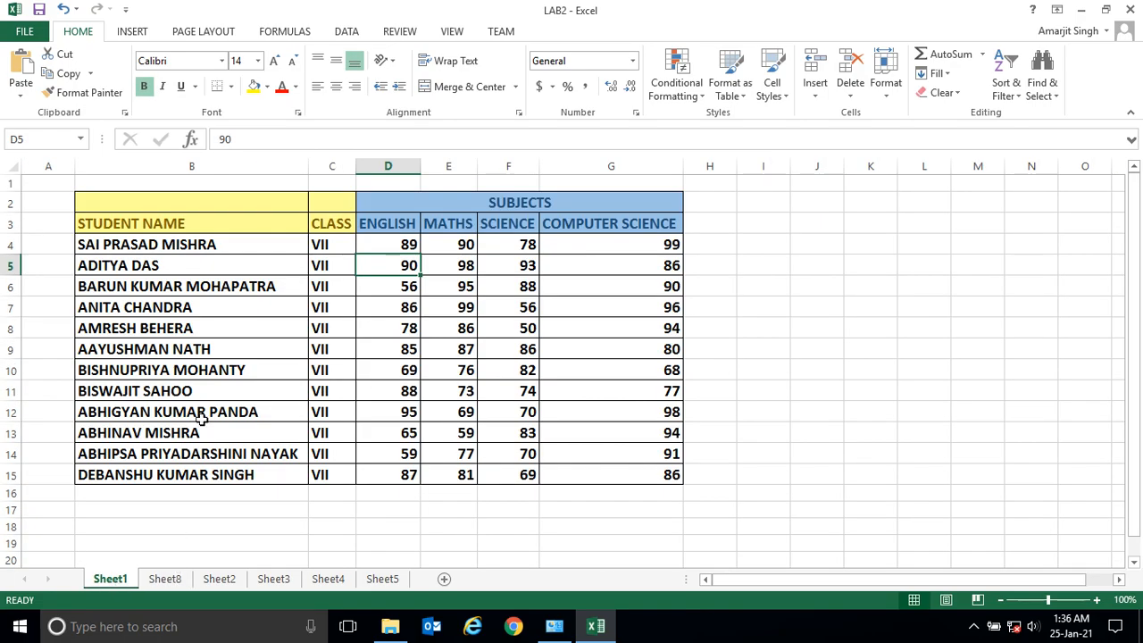
left_click(276, 581)
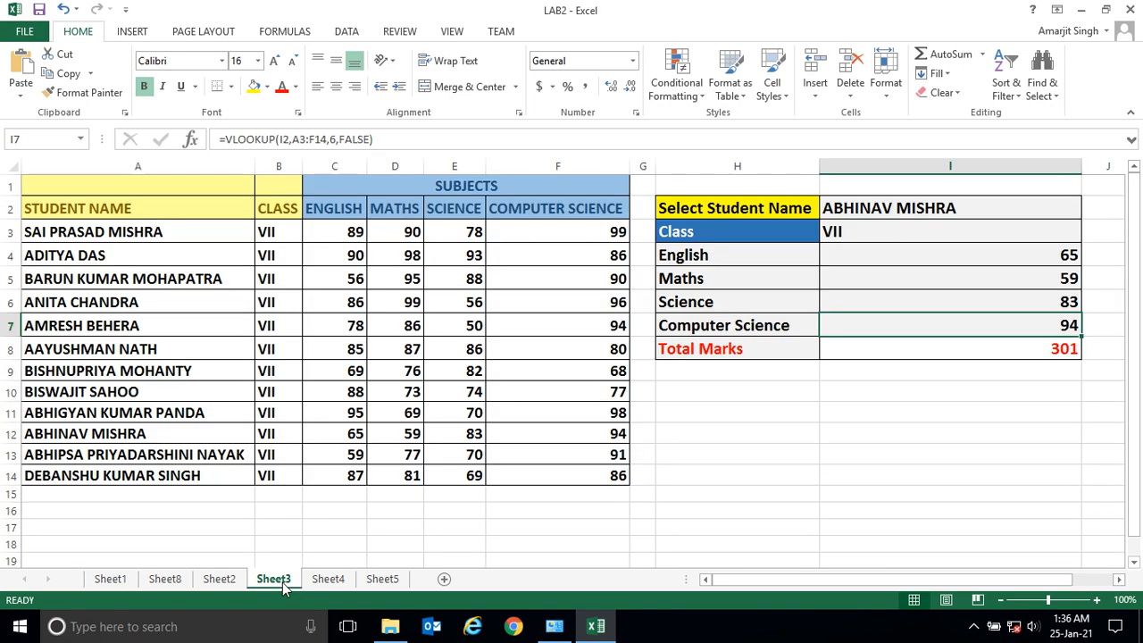
left_click(1020, 214)
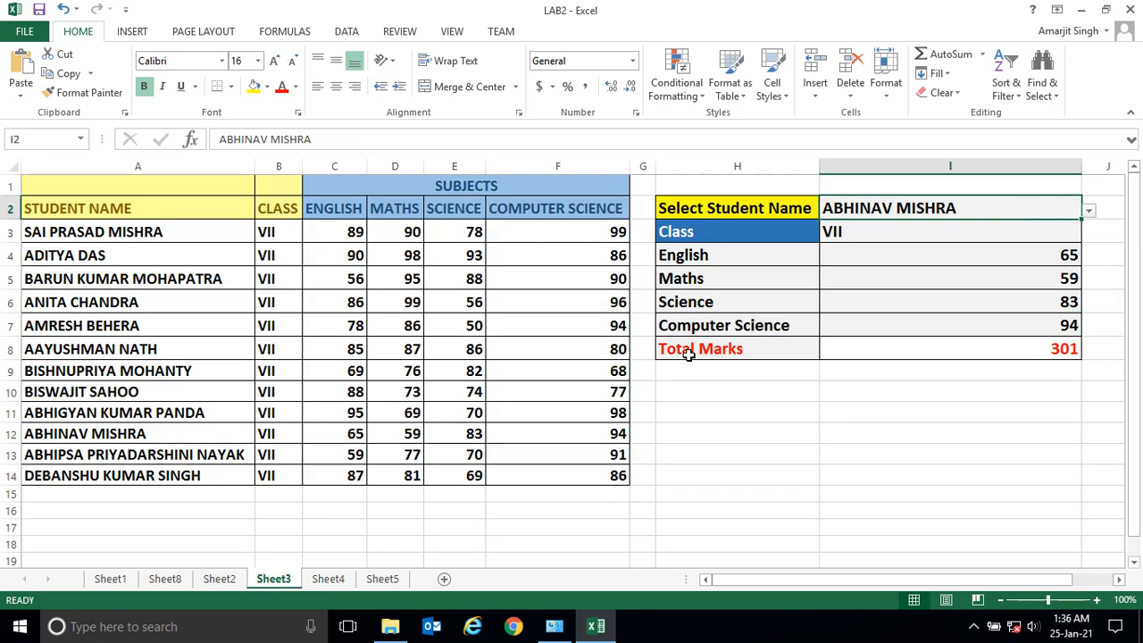
Step: Enter the label SELECT NAME in cell D3 of Sheet8, autofit column D and widen column E for student names
left_click(172, 582)
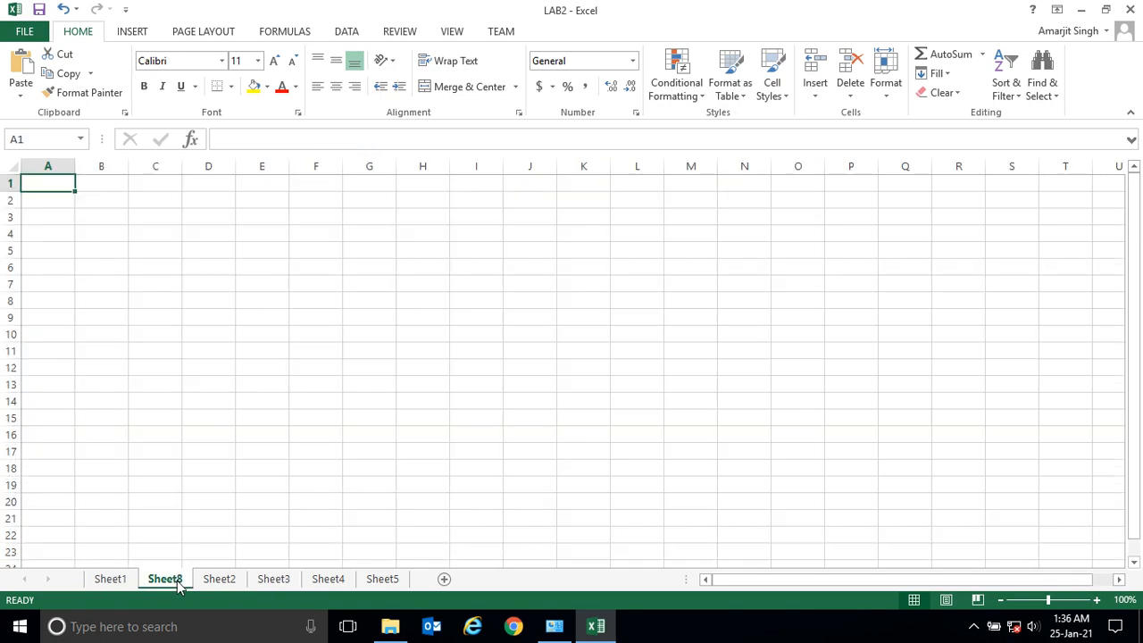
left_click(185, 217)
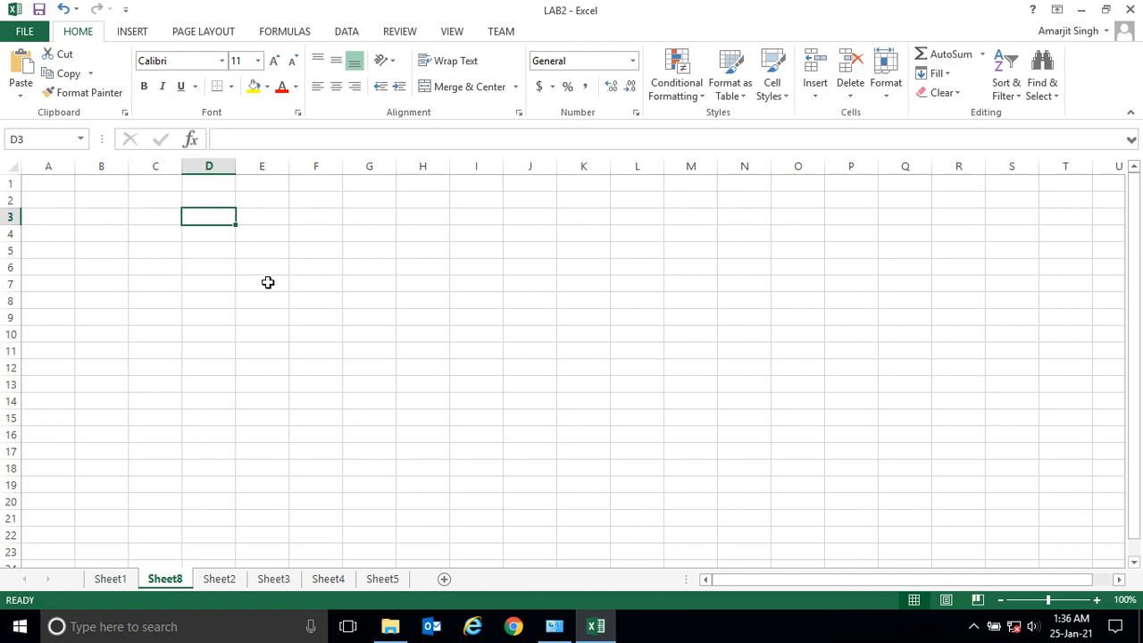
type("SELECT NAME")
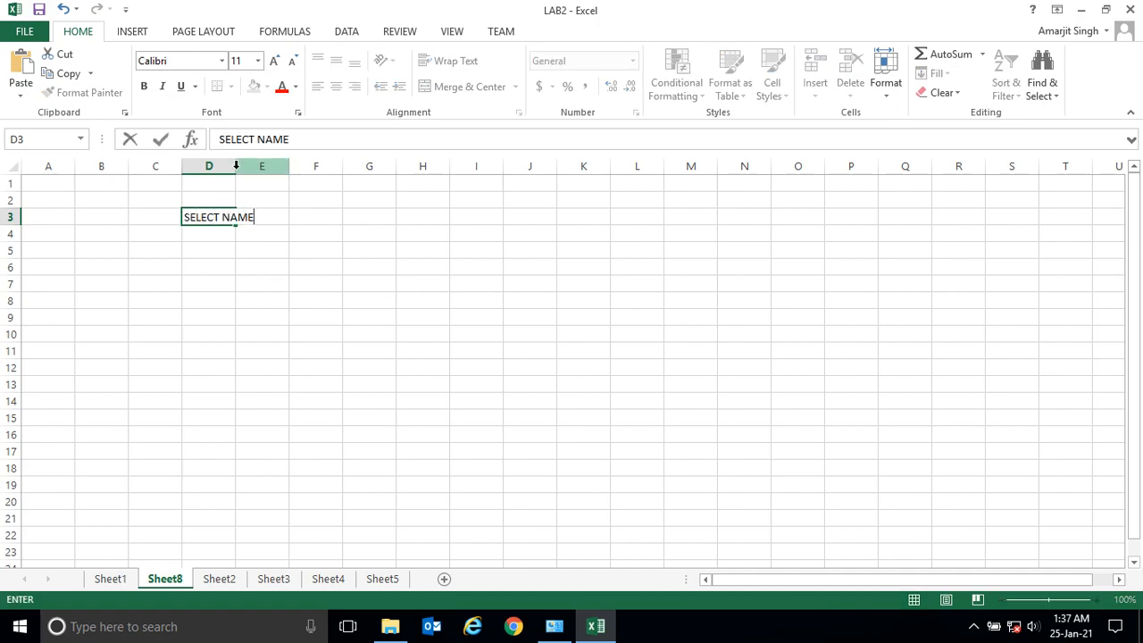
double_click(236, 165)
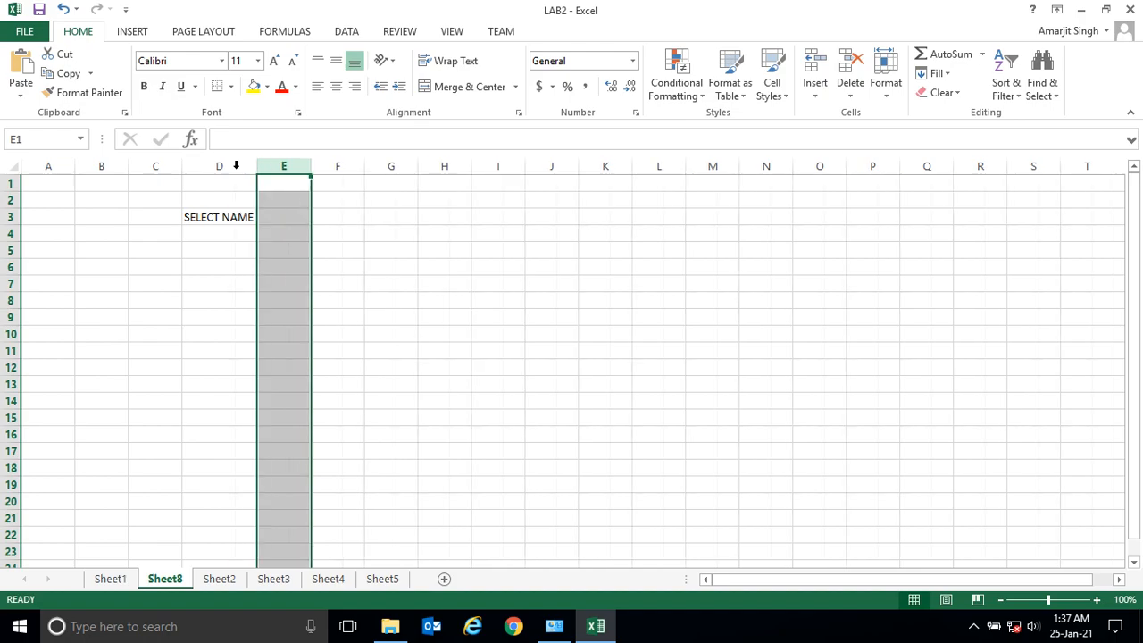
left_click_drag(310, 168, 451, 169)
Step: Start a data validation rule for cell E3 on Sheet8 and set its allowed values to List
left_click(305, 215)
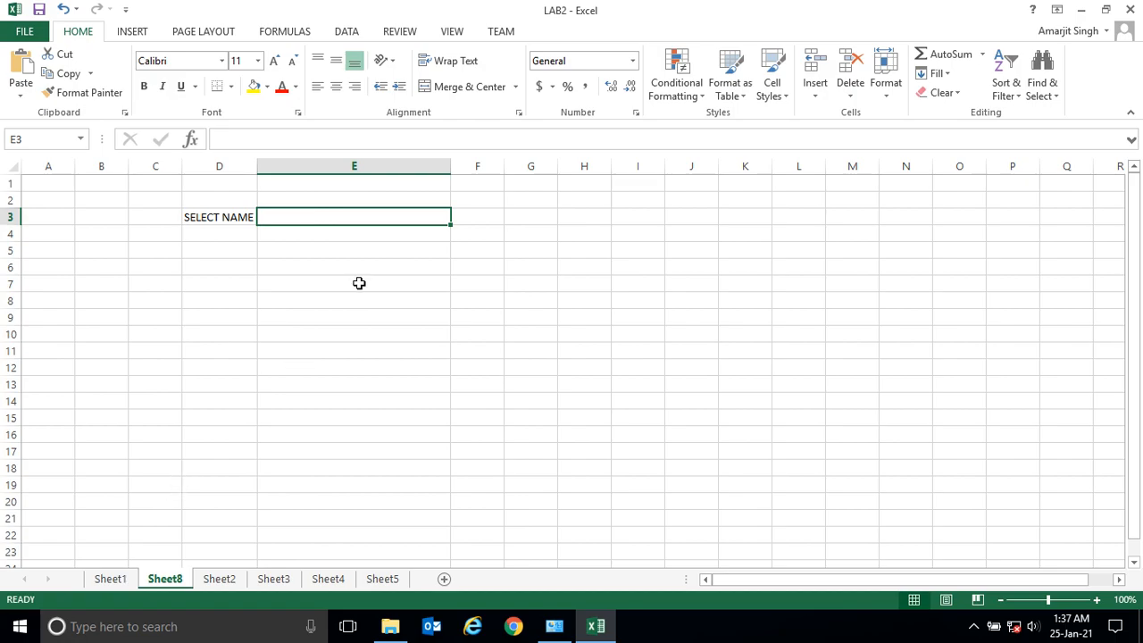
left_click(112, 578)
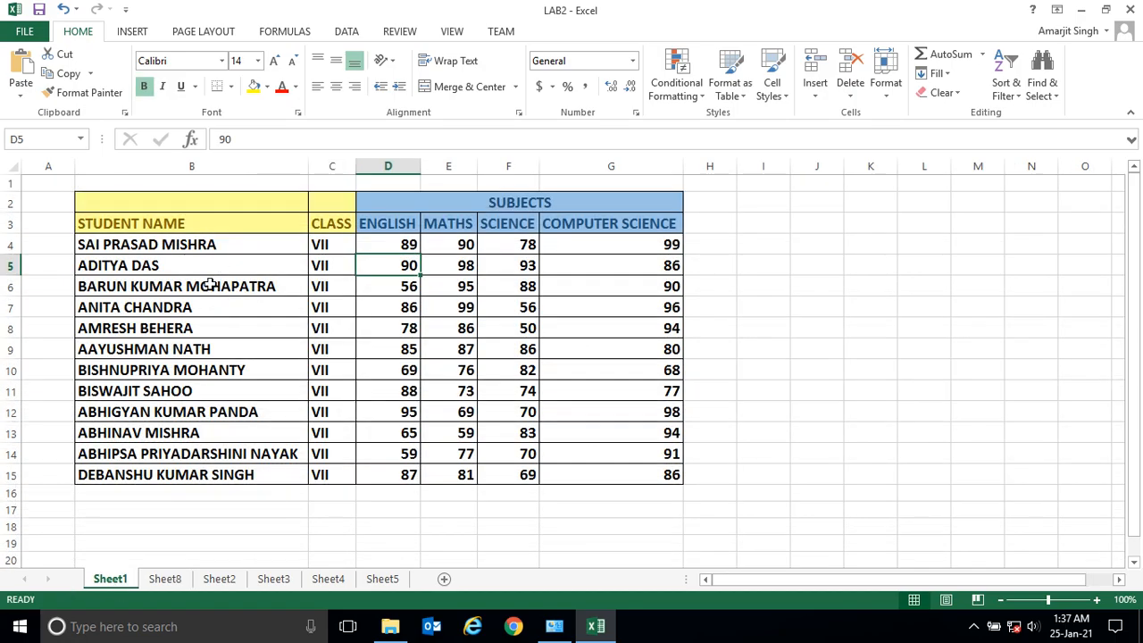
left_click(165, 580)
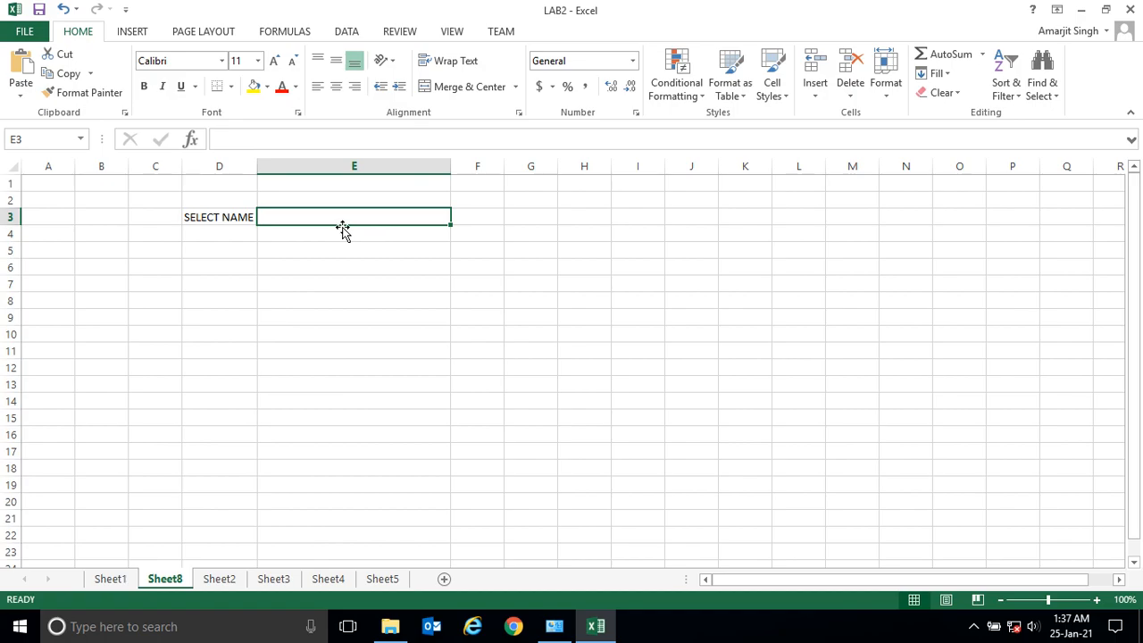
left_click(347, 33)
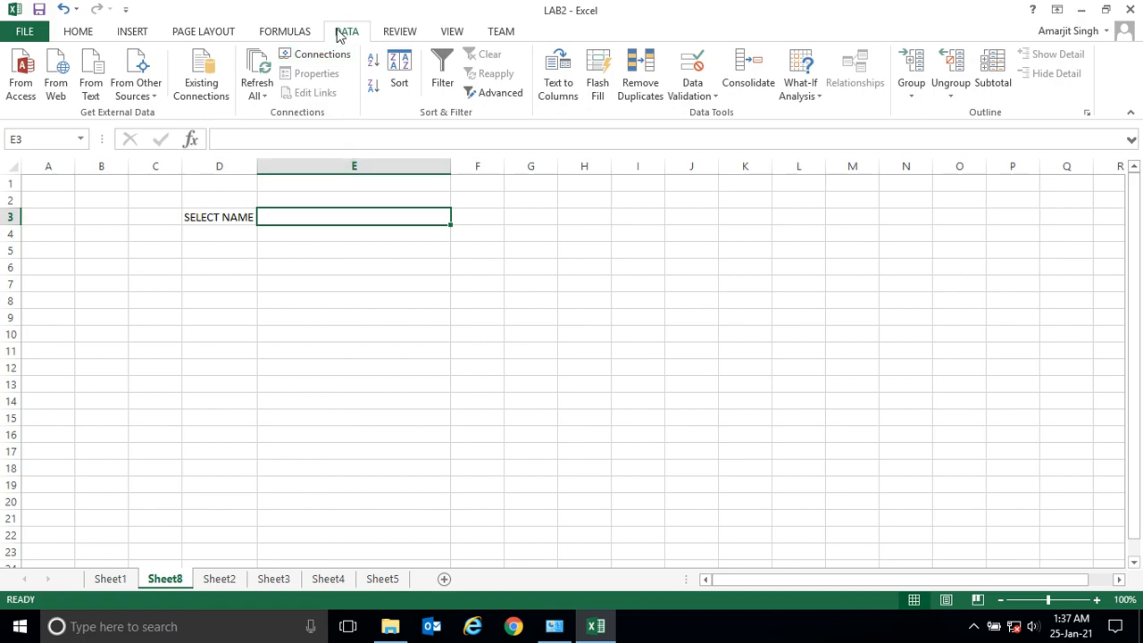
left_click(715, 96)
left_click(722, 116)
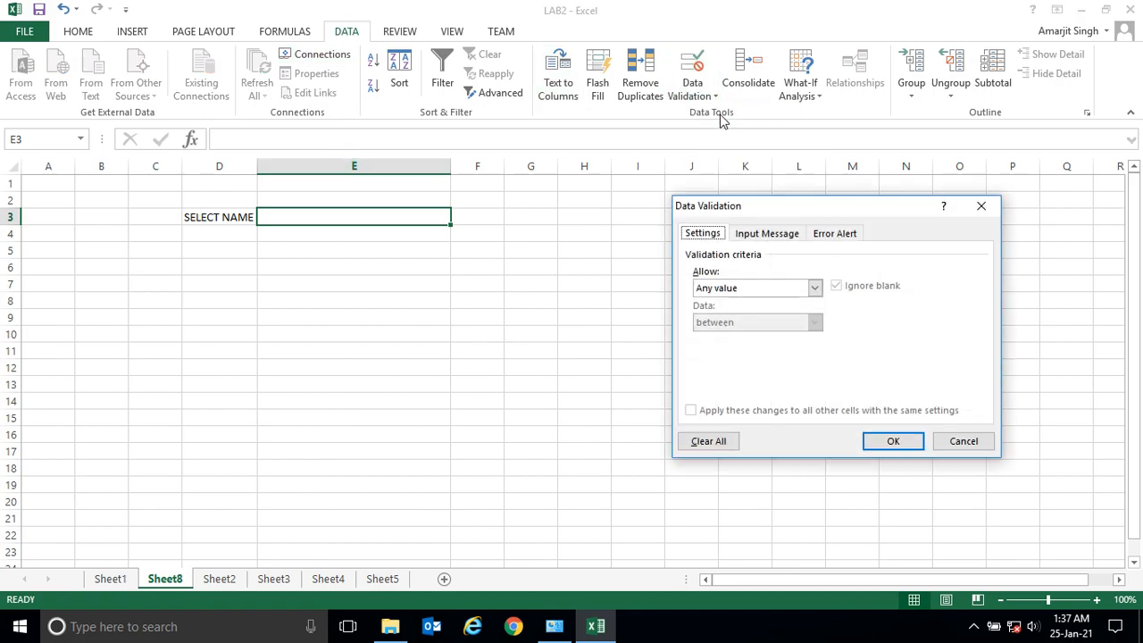
left_click(814, 289)
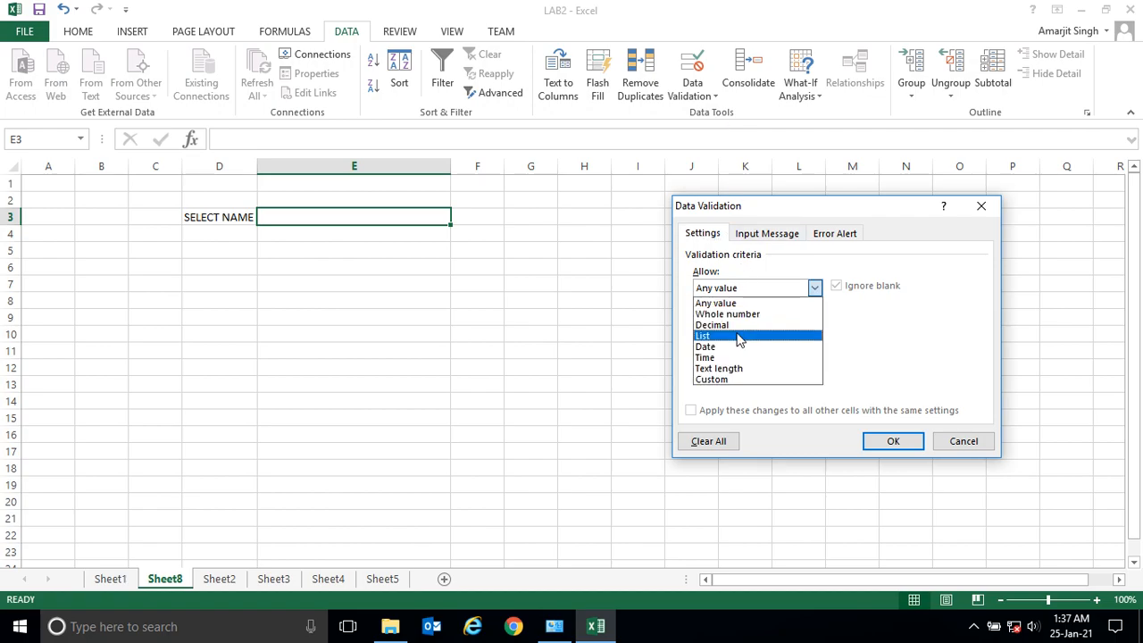
left_click(791, 336)
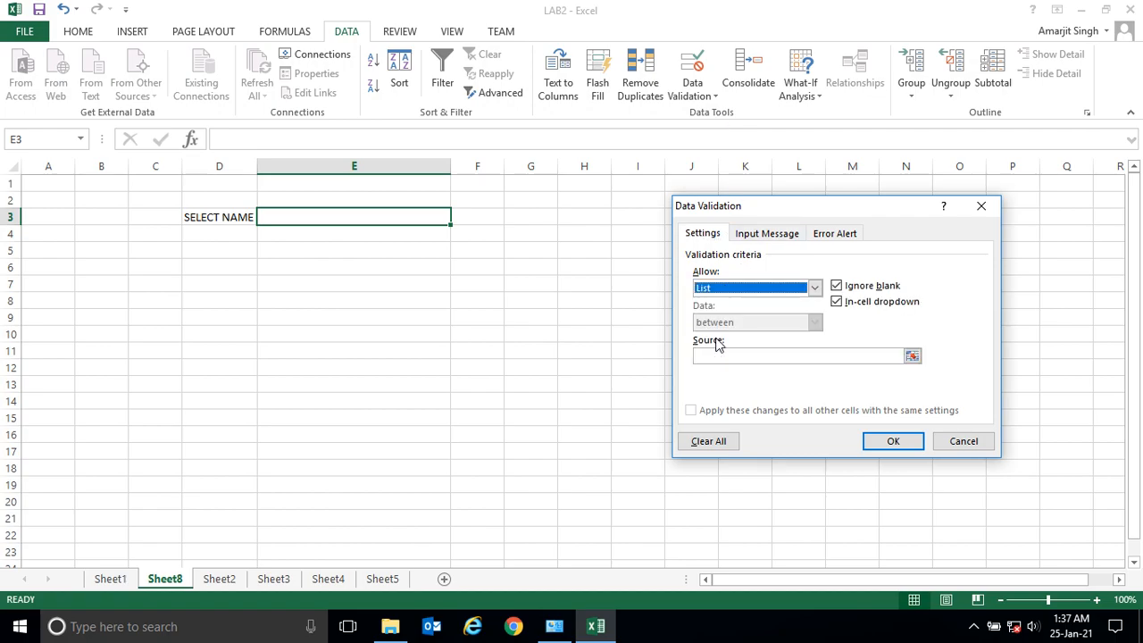
Step: Set the list source to the student names in Sheet1!$B$4:$B$15 and apply the validation
left_click(912, 356)
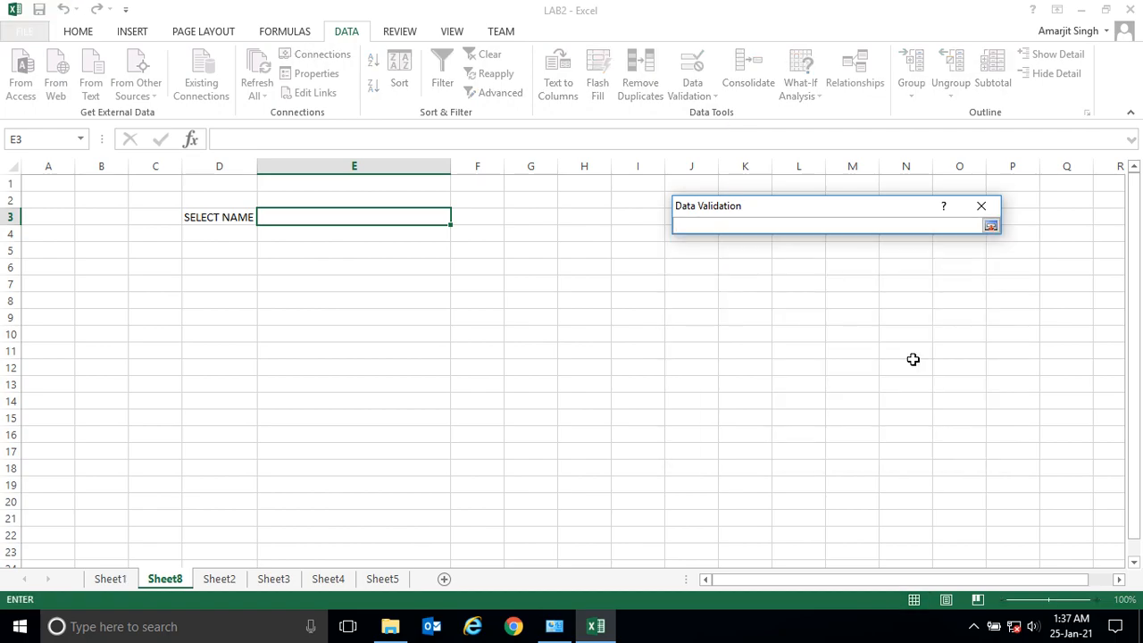
left_click(124, 579)
left_click_drag(230, 248, 204, 470)
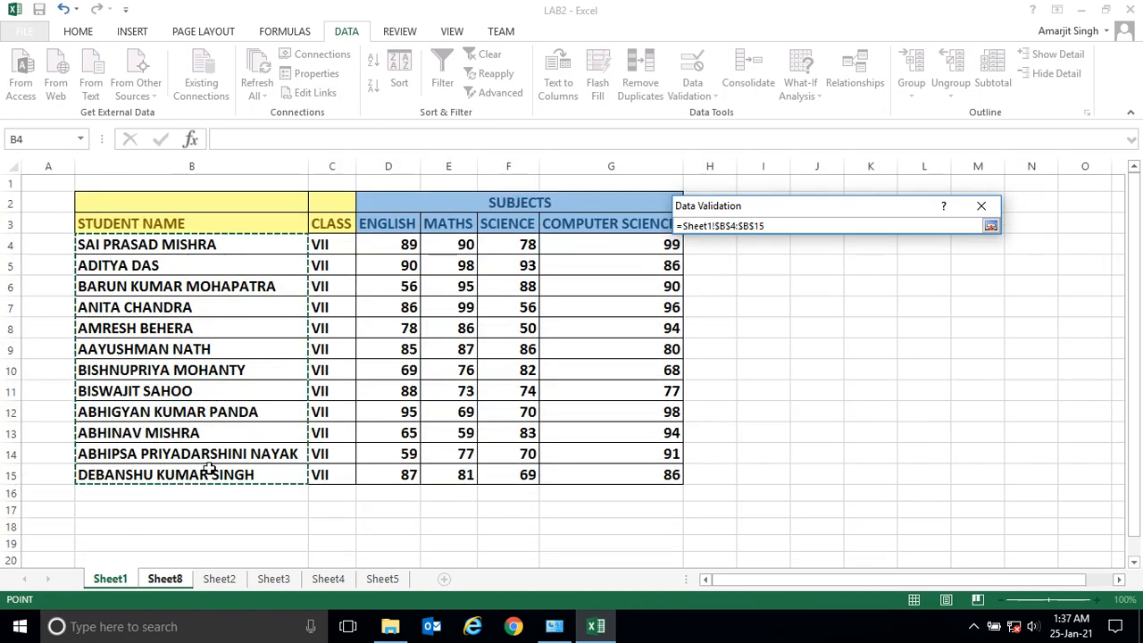
key("Return")
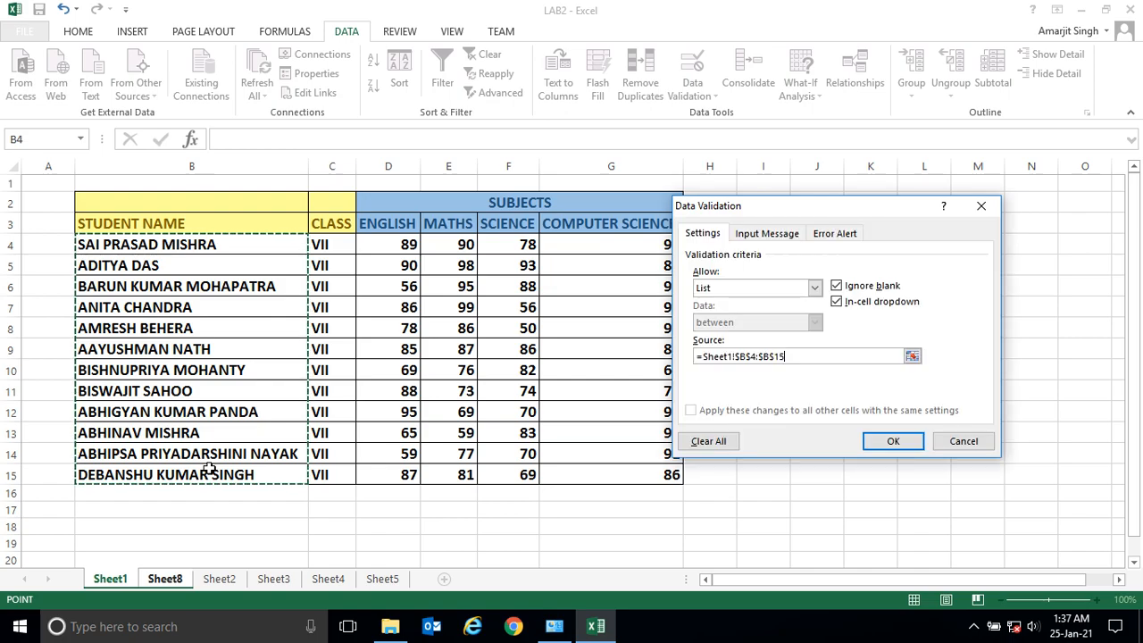
left_click(893, 441)
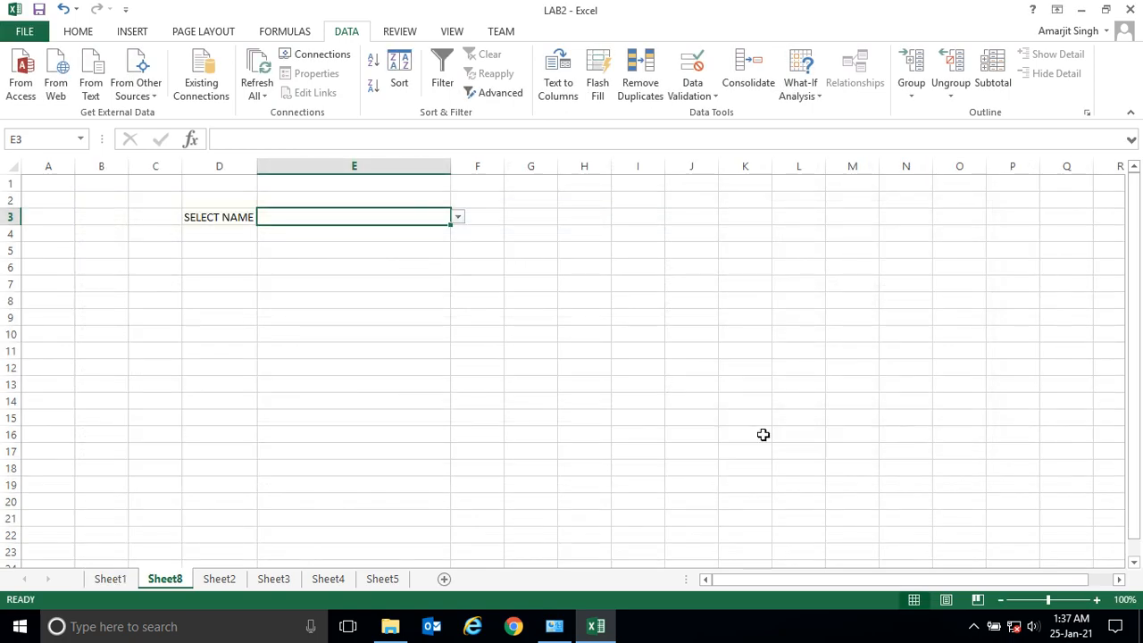
Step: Choose the fourth student in the list from the dropdown in cell E3
left_click(459, 220)
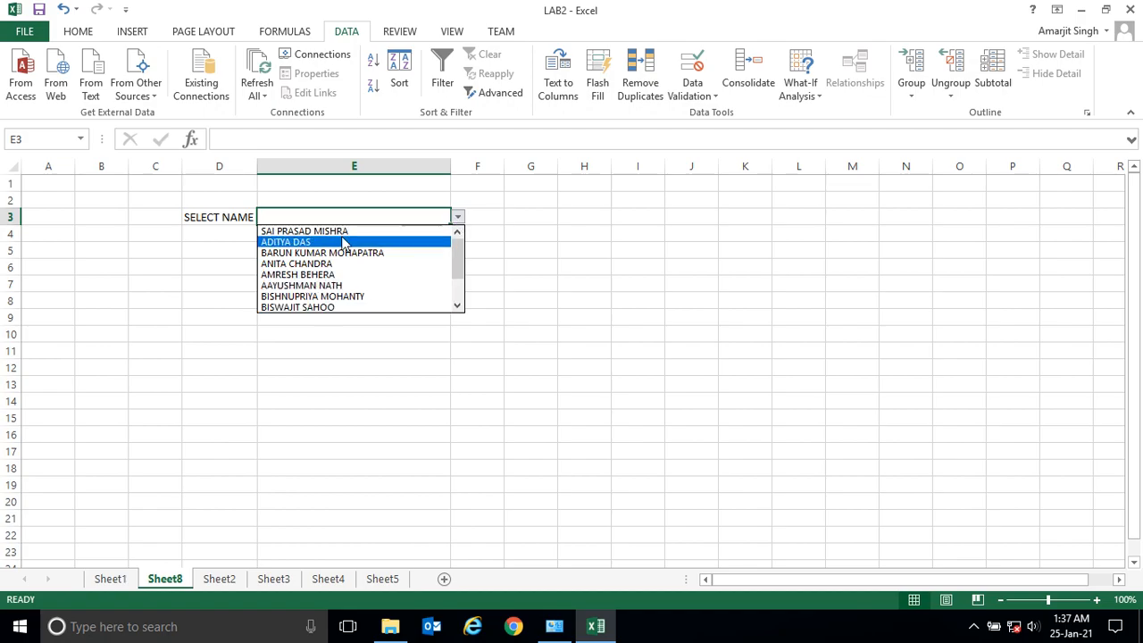
left_click(330, 265)
left_click(298, 281)
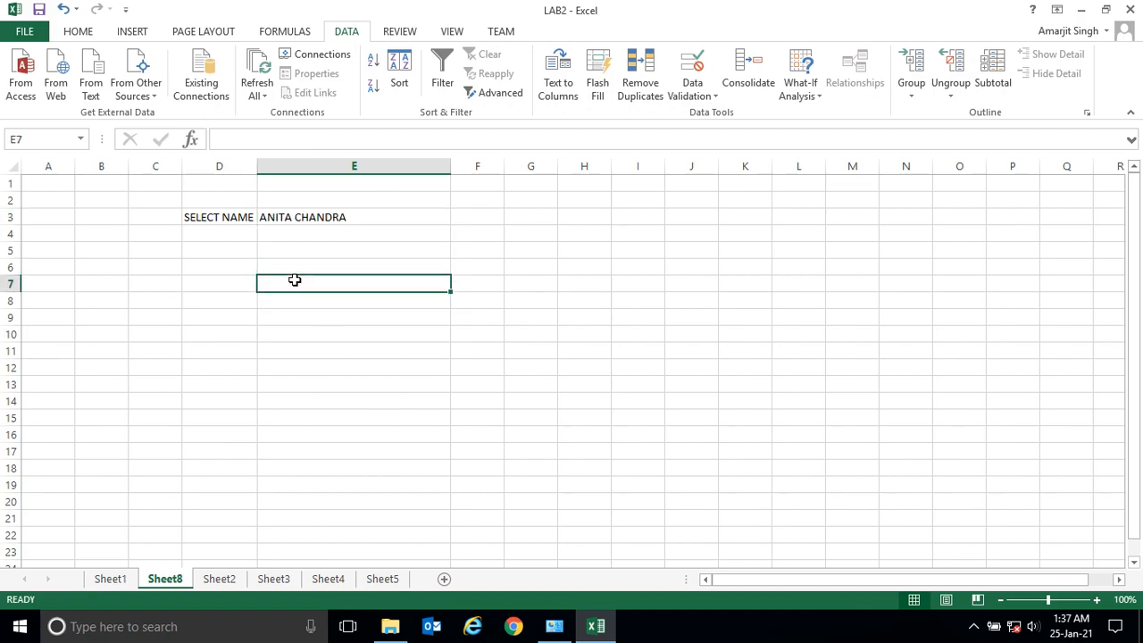
Step: Format D3:E3 as bold with font size 16 and autofit column D to the label
left_click_drag(235, 217, 360, 222)
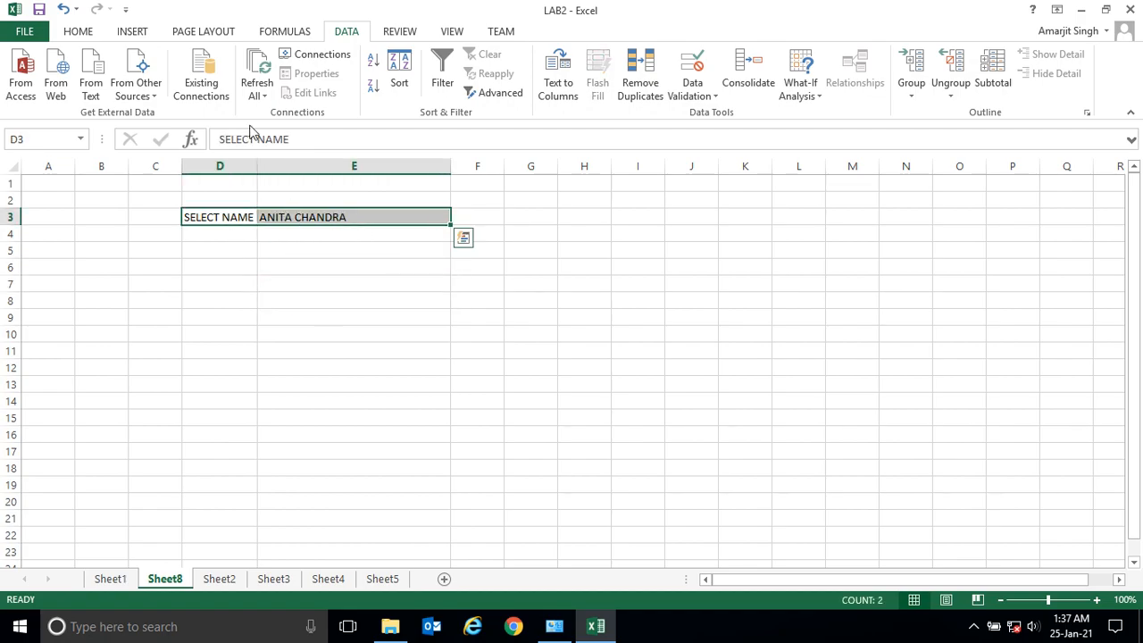
left_click(78, 31)
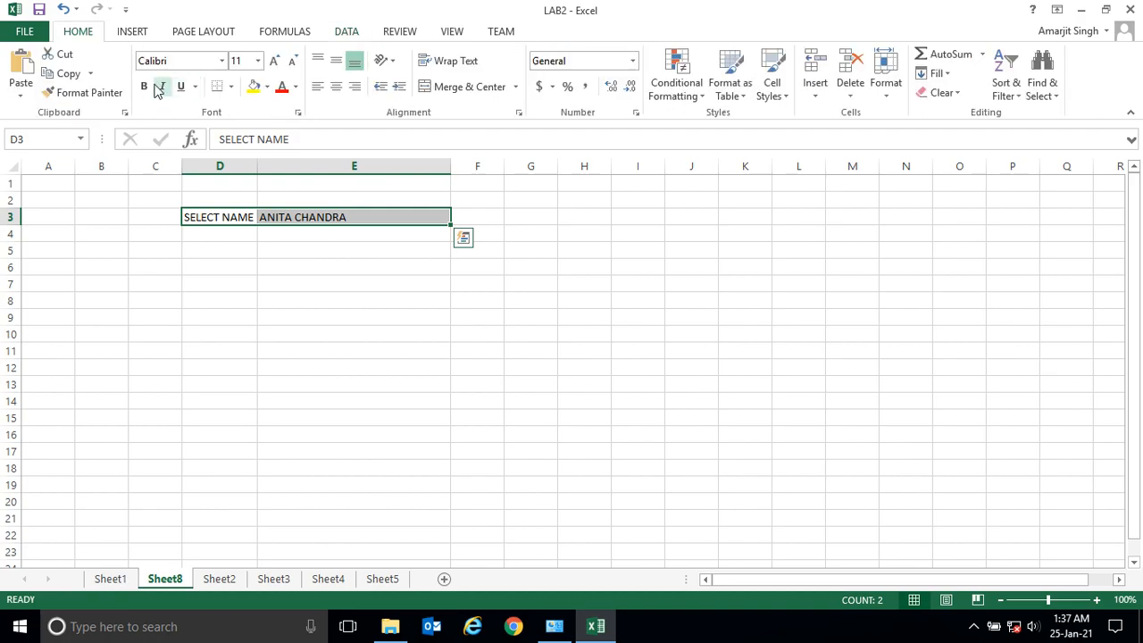
left_click(258, 61)
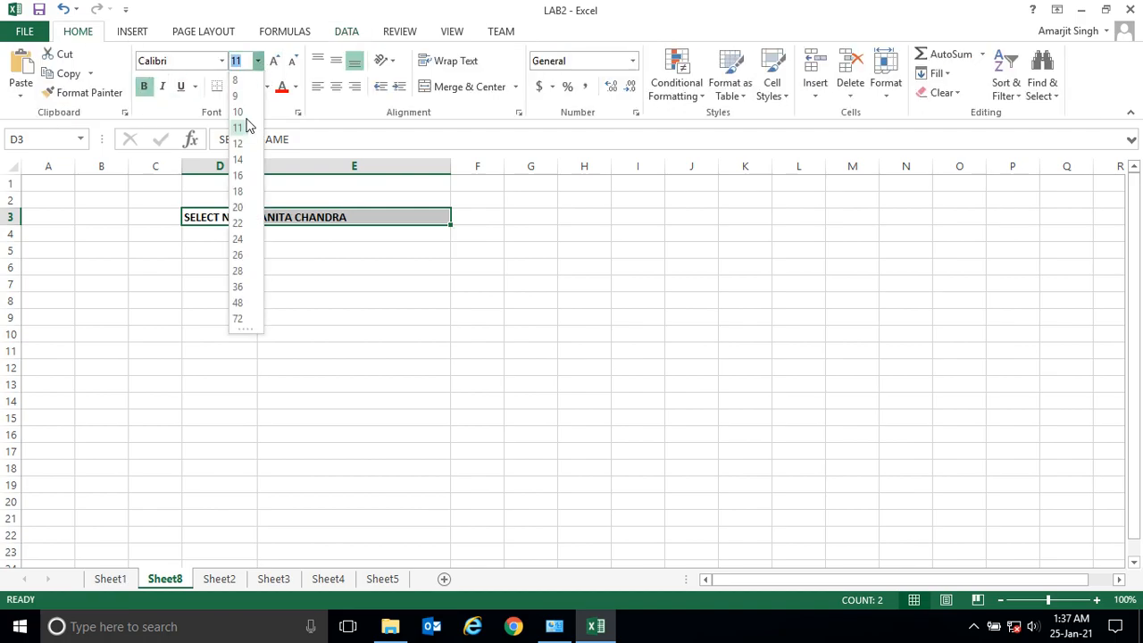
left_click(237, 175)
left_click(312, 276)
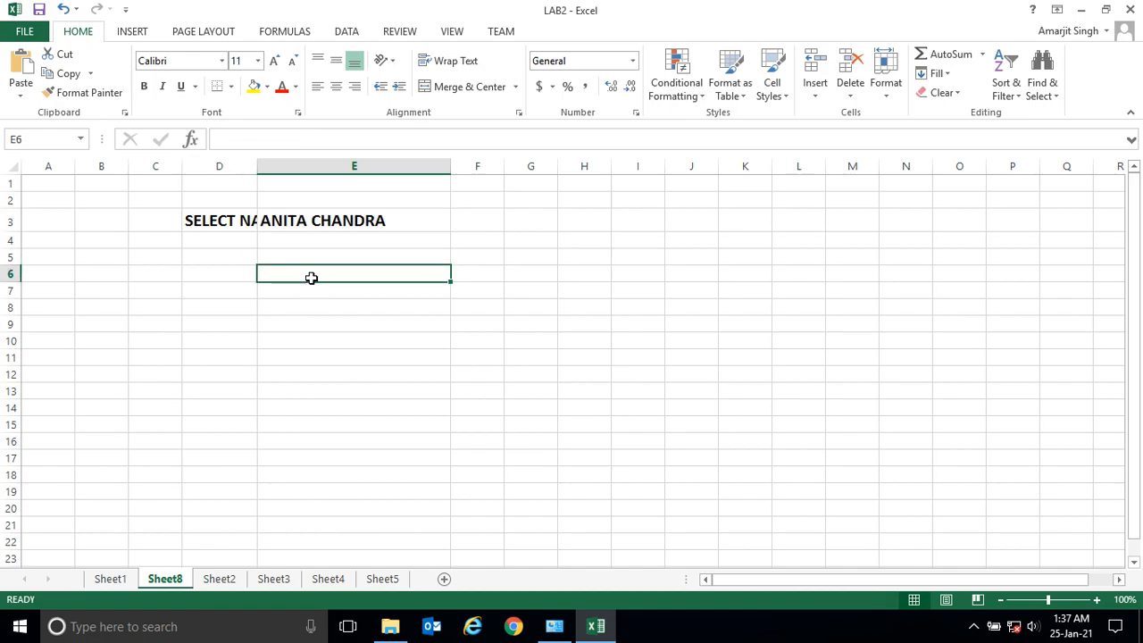
double_click(258, 166)
left_click(475, 220)
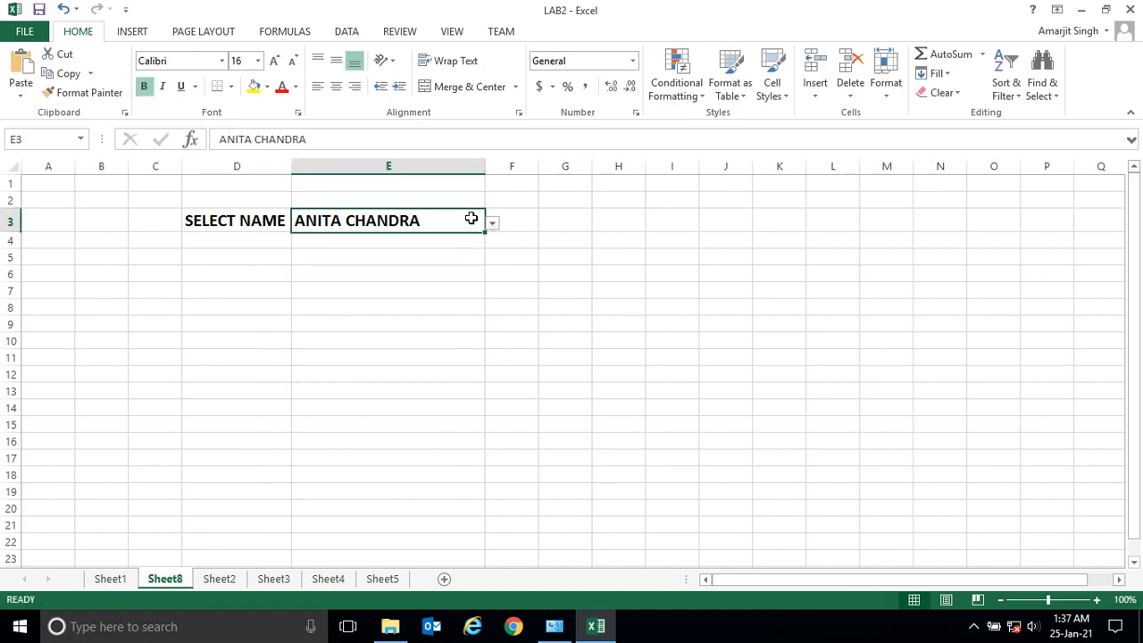
Step: Widen column E to fit the ninth student's long name and choose the tenth student from the dropdown in E3
left_click(501, 218)
left_click(455, 221)
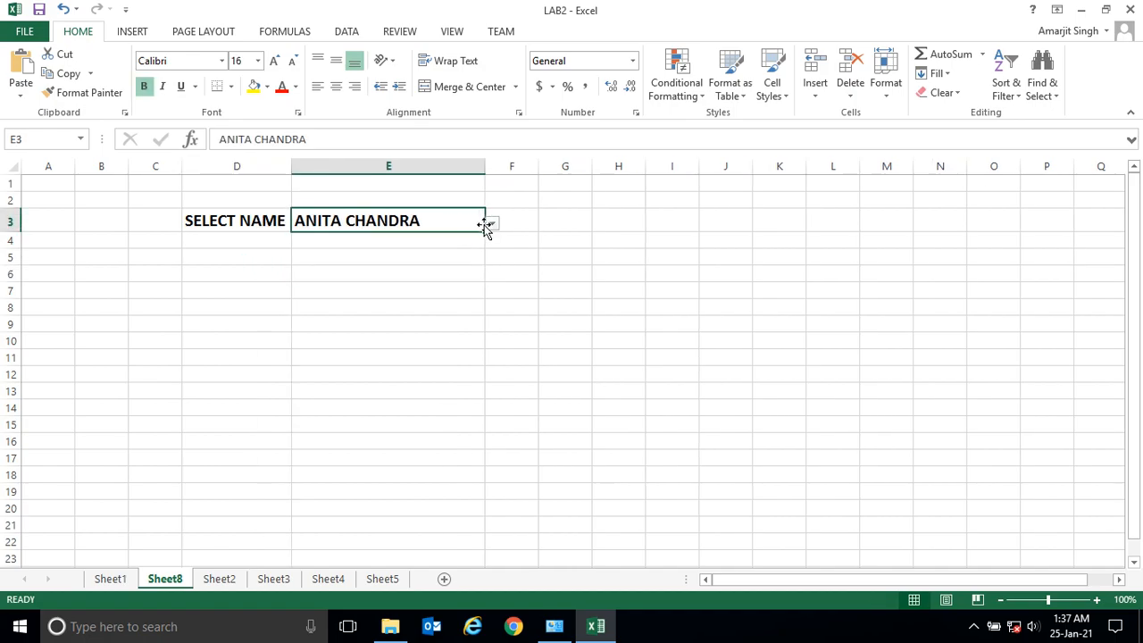
left_click(492, 223)
left_click(434, 298)
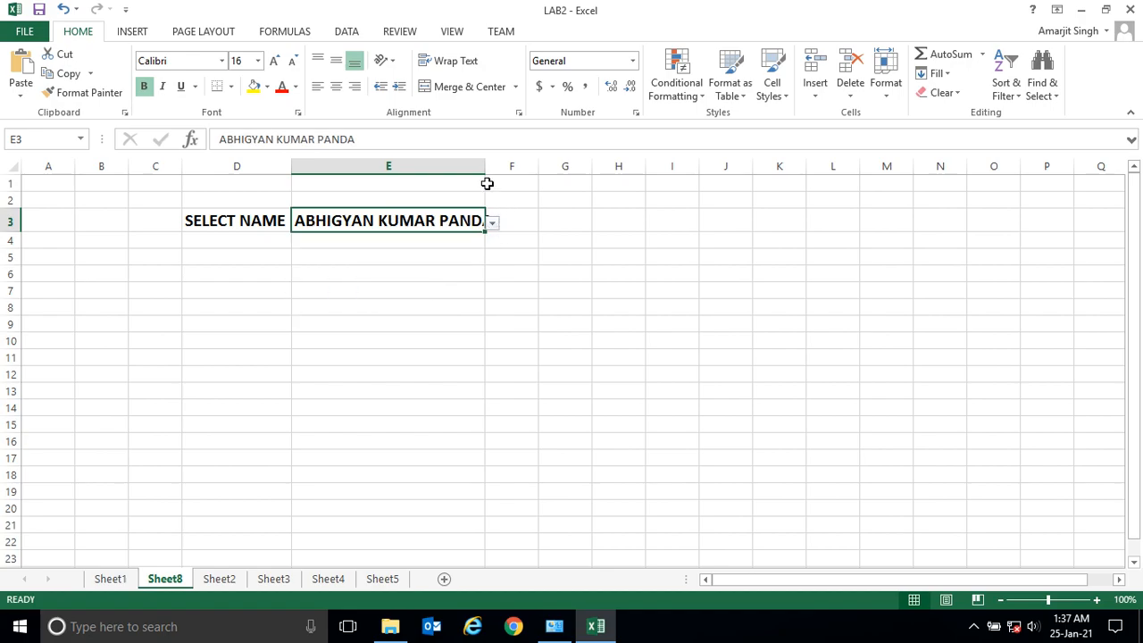
left_click_drag(483, 166, 548, 168)
left_click(555, 224)
left_click(487, 286)
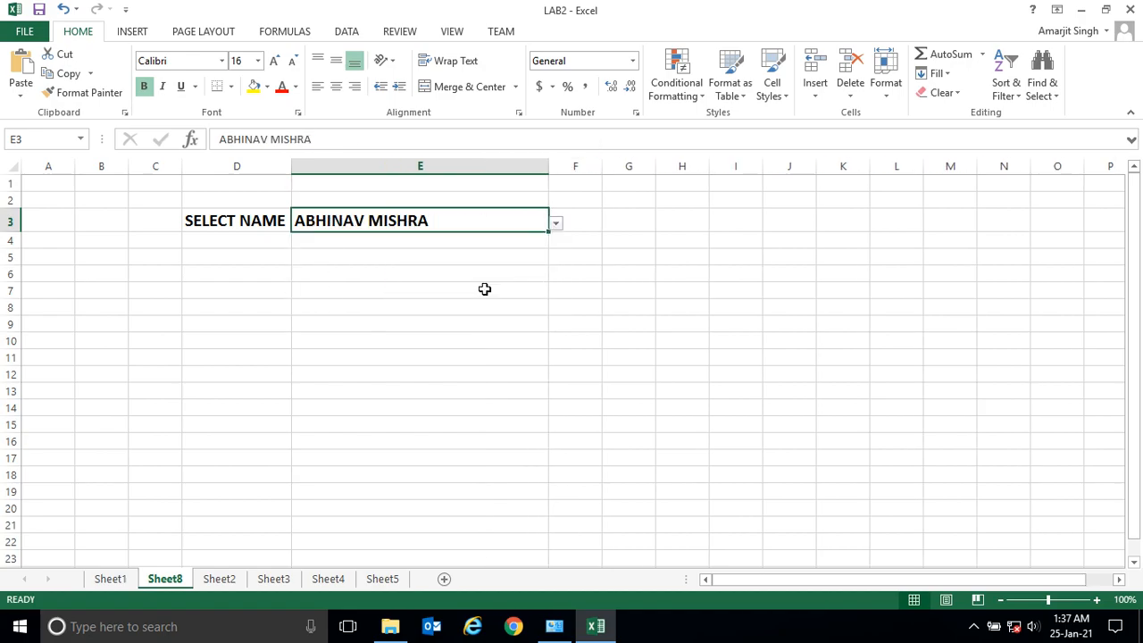
Step: Enter the label English in D5 and copy the formatting of D3 onto it
left_click(233, 261)
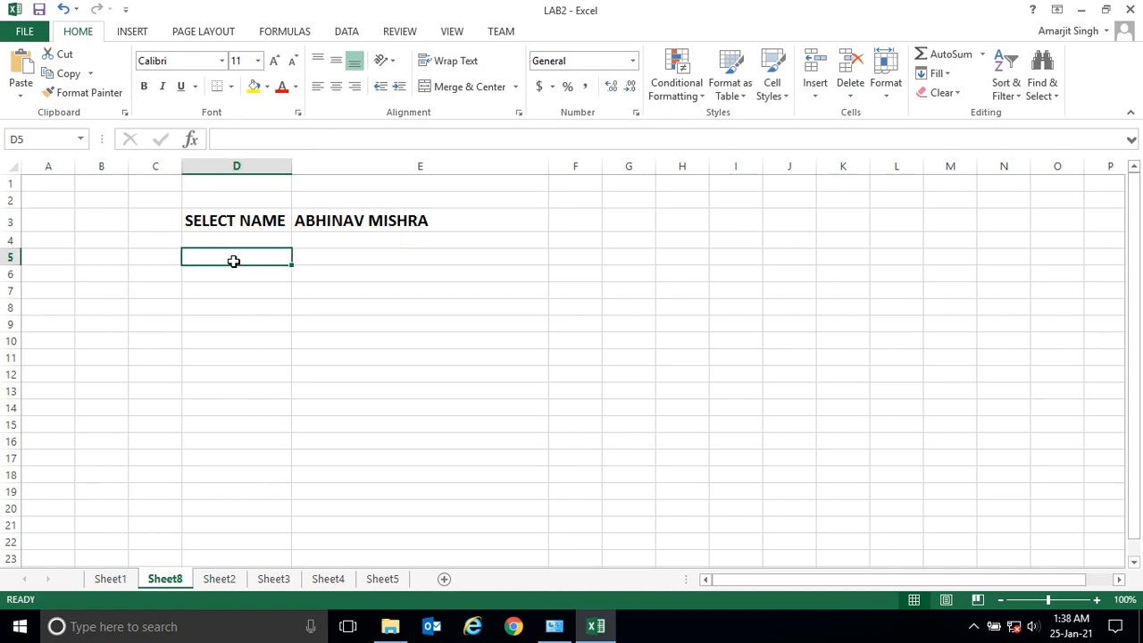
type("e")
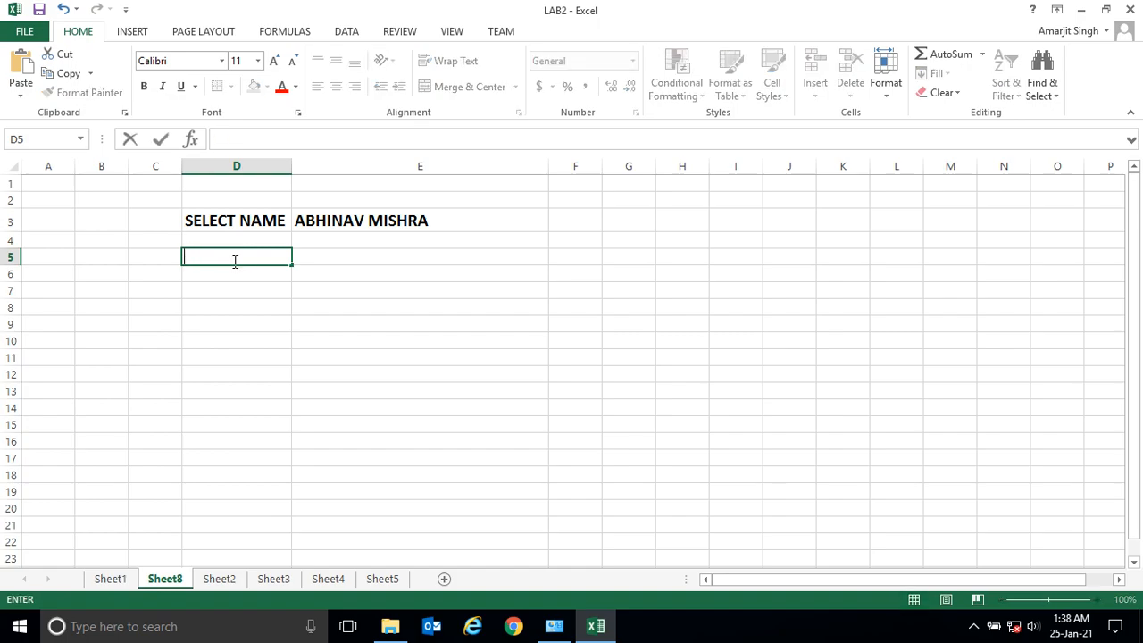
type("nglish")
key("Return")
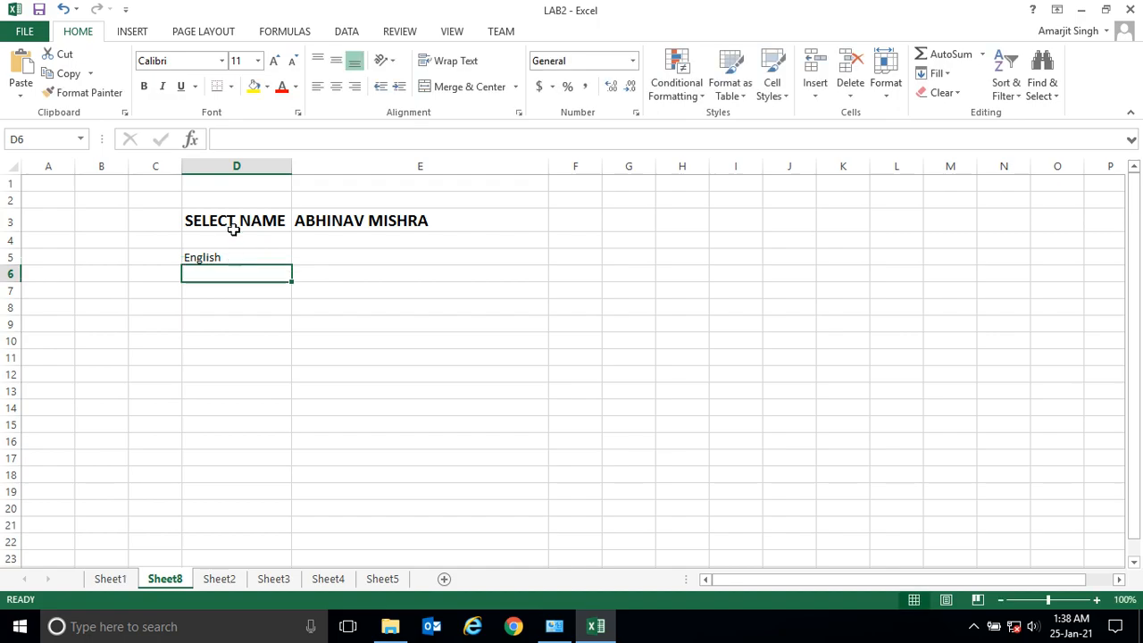
left_click(235, 220)
left_click(90, 100)
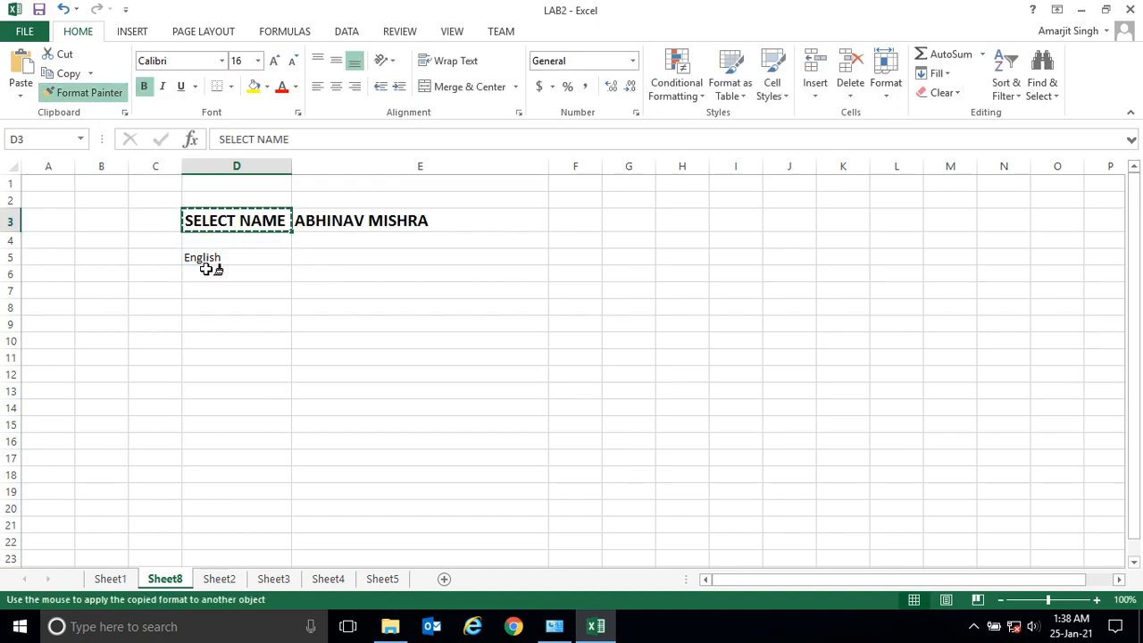
left_click(224, 259)
Step: Format cell E5 as bold with font size 16
left_click(370, 223)
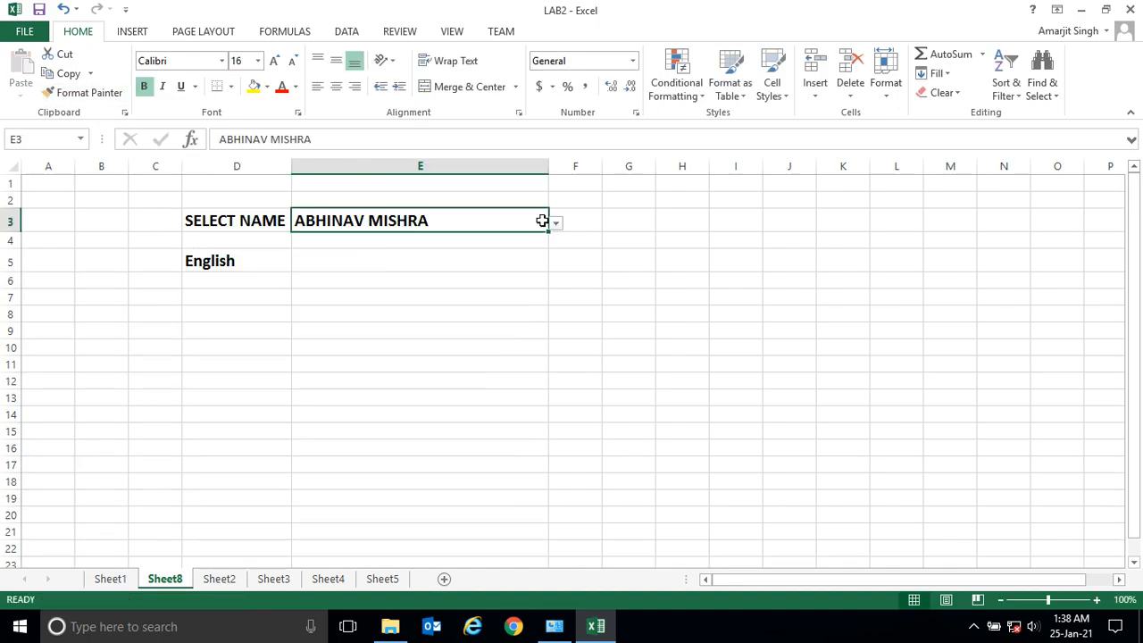
left_click(417, 264)
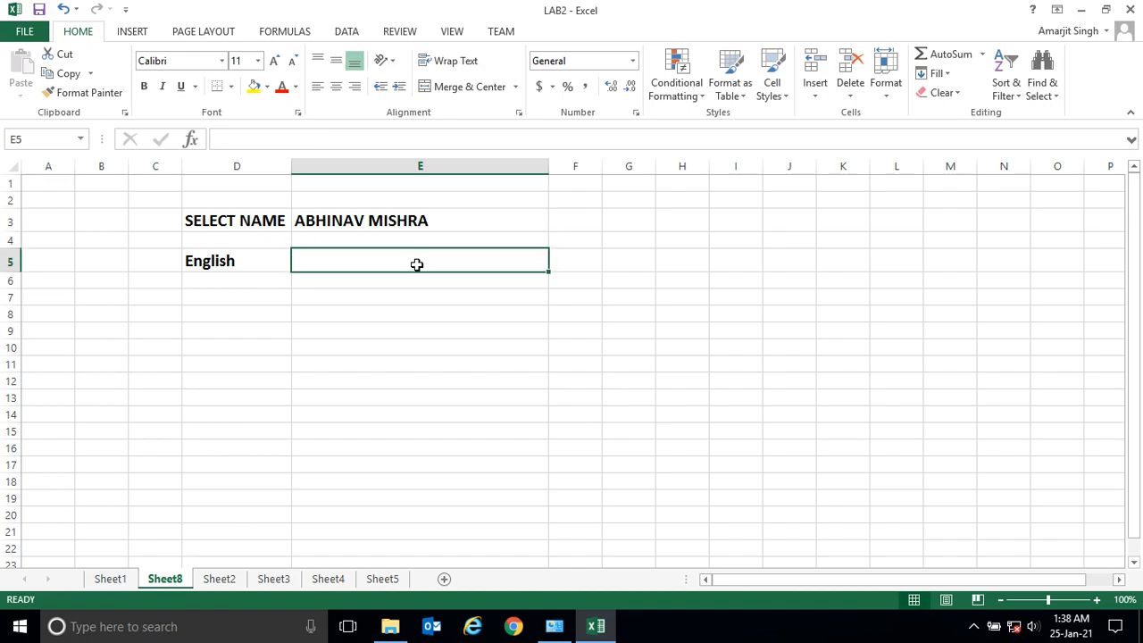
left_click(144, 87)
left_click(257, 61)
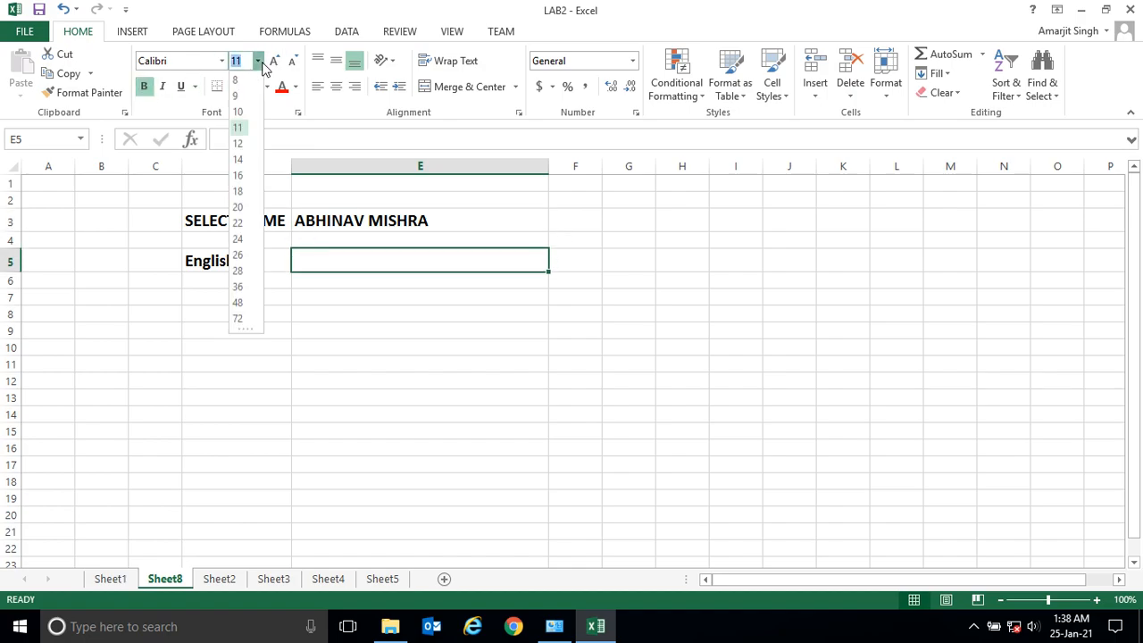
left_click(241, 177)
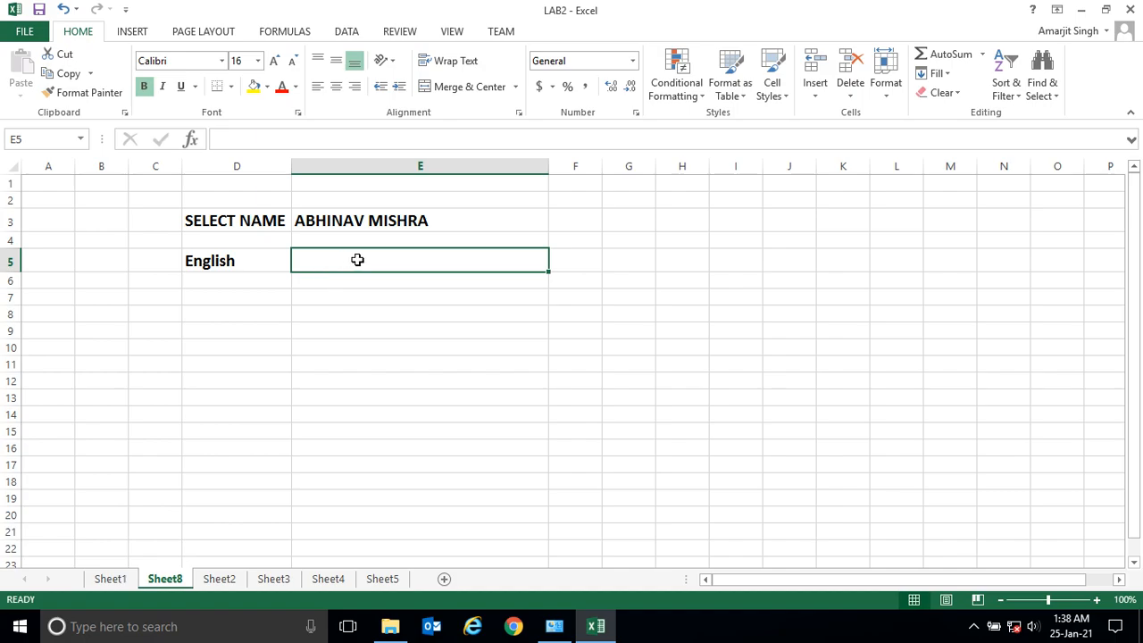
Step: Enter =VLOOKUP(E3,Sheet1!$B$4:$G$15,3,FALSE) in E5 to retrieve the selected student's English mark
type("=v")
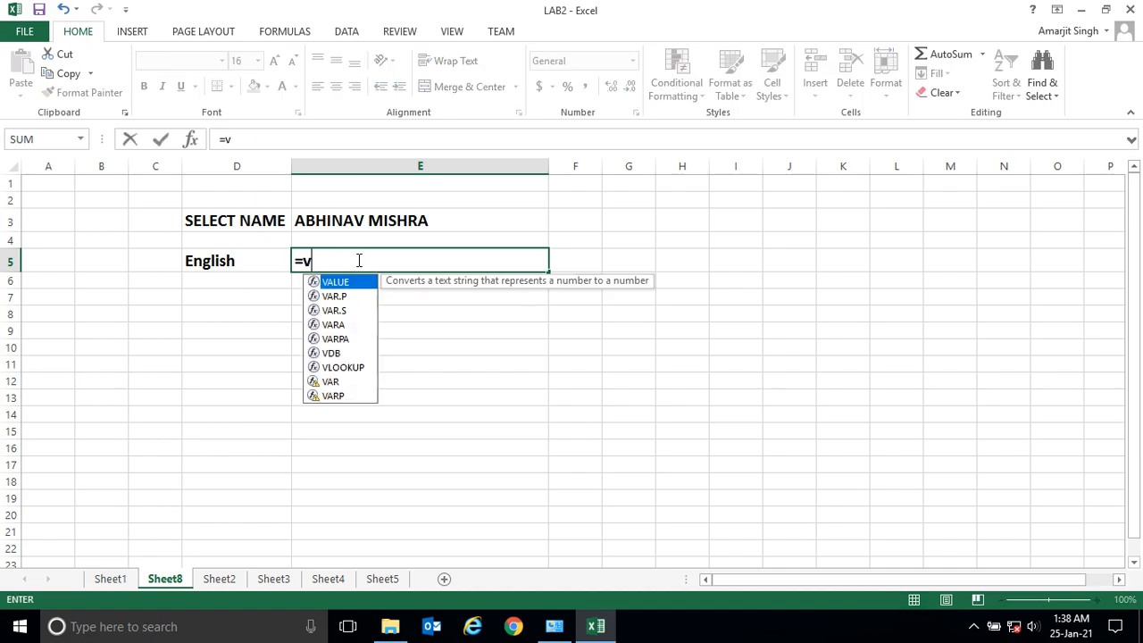
type("loo")
key("Tab")
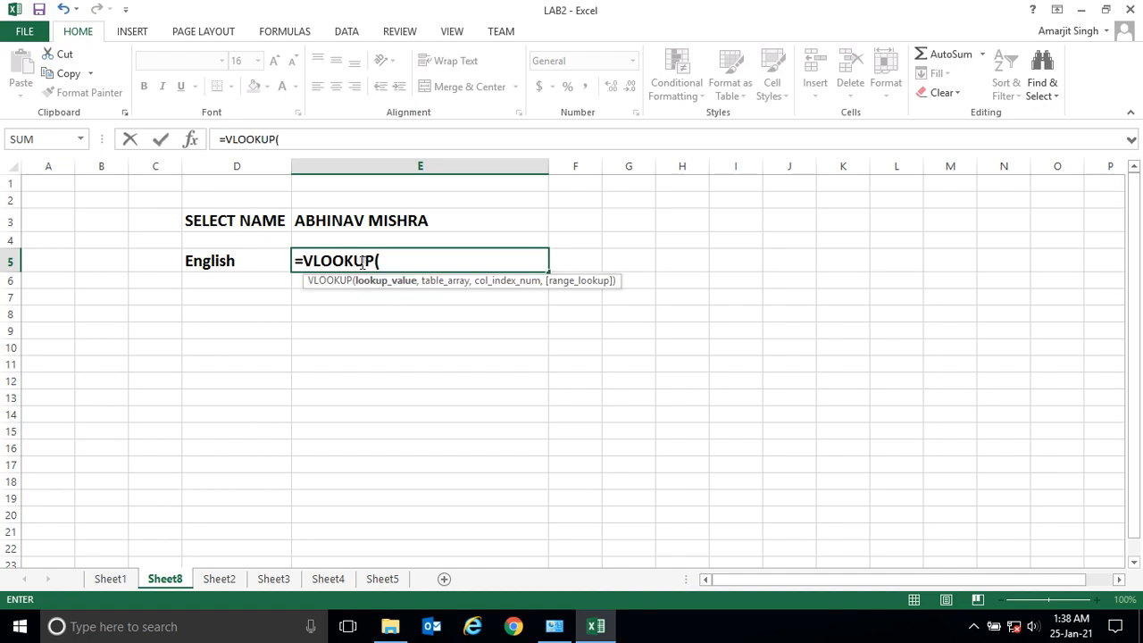
left_click(418, 224)
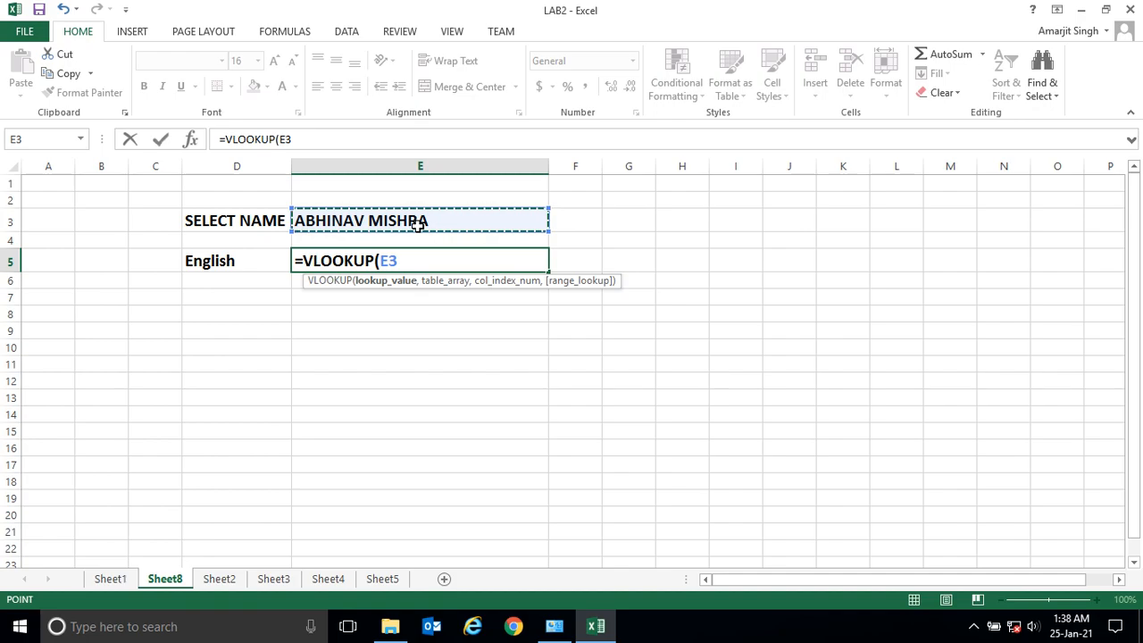
type(",")
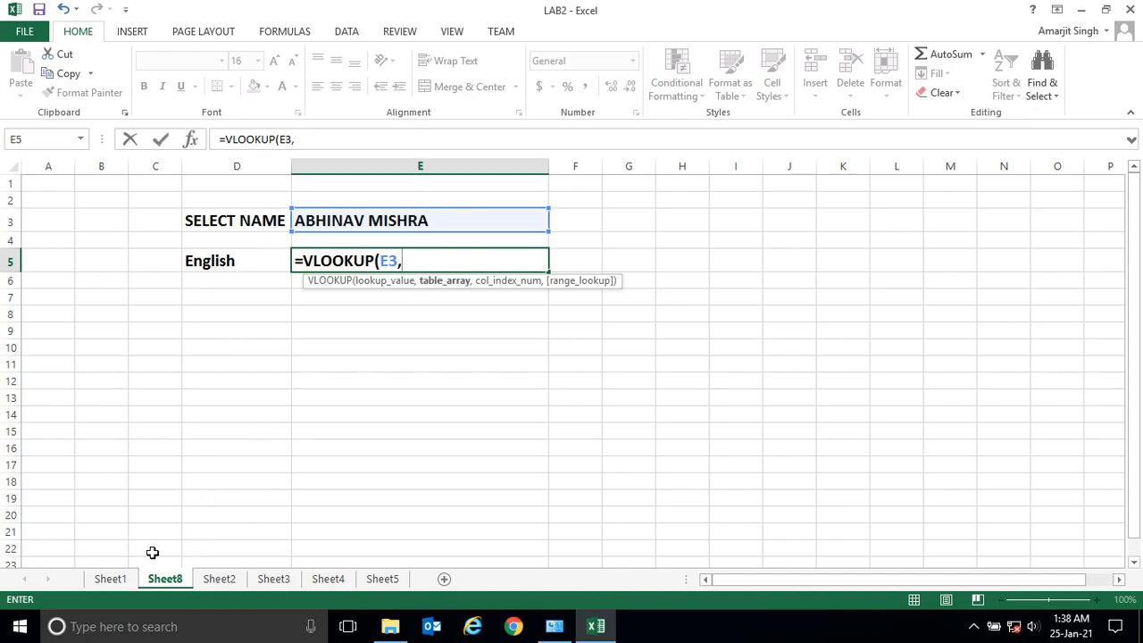
left_click(111, 579)
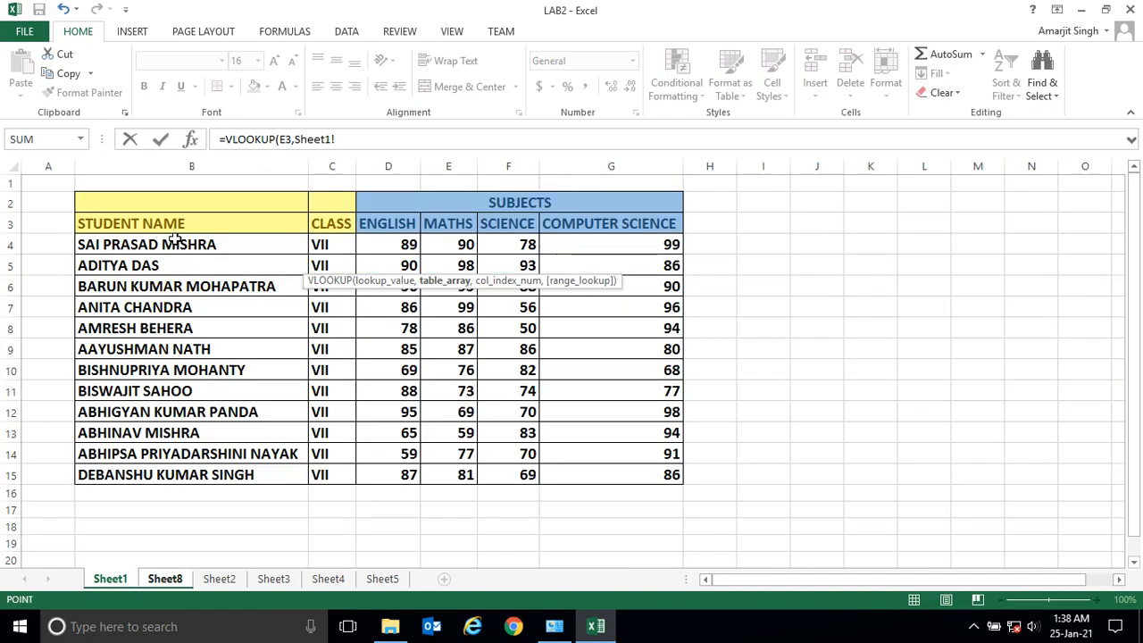
left_click_drag(175, 241, 623, 477)
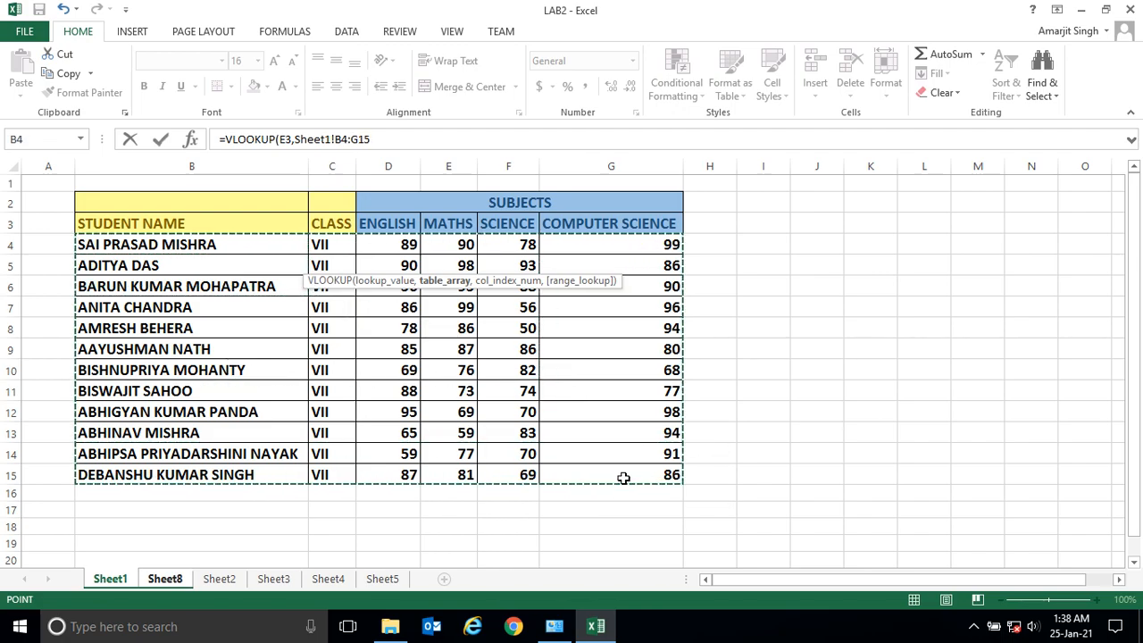
key("F4")
type(",")
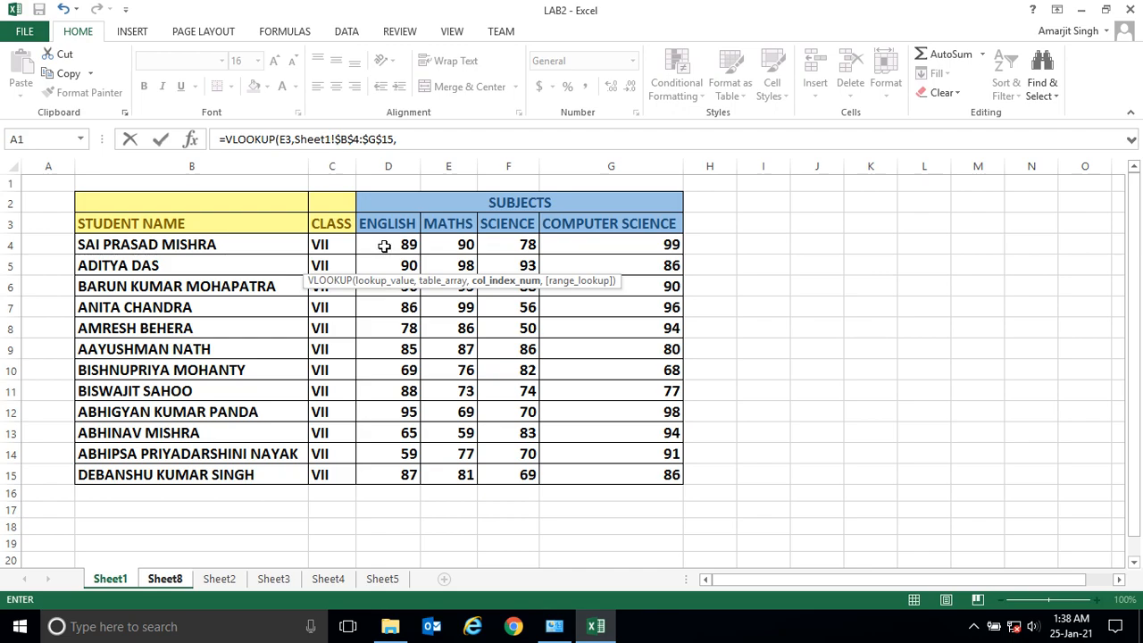
type("3,false)")
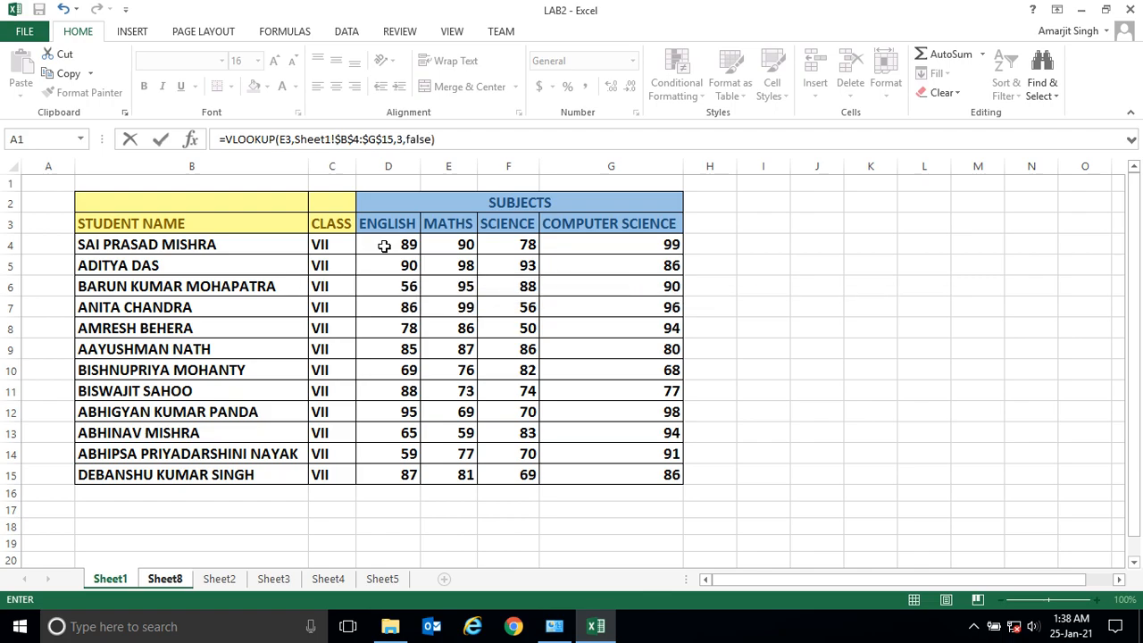
key("Return")
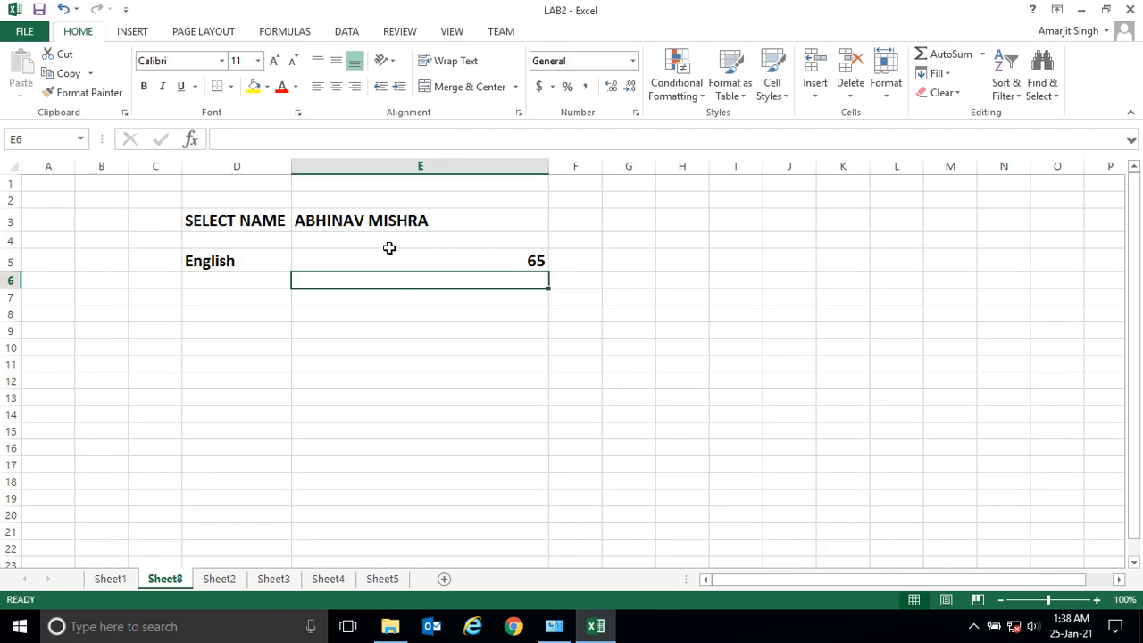
Step: Test the English lookup by choosing the eighth student in E3's dropdown and switching back to the tenth
left_click(429, 258)
left_click(523, 217)
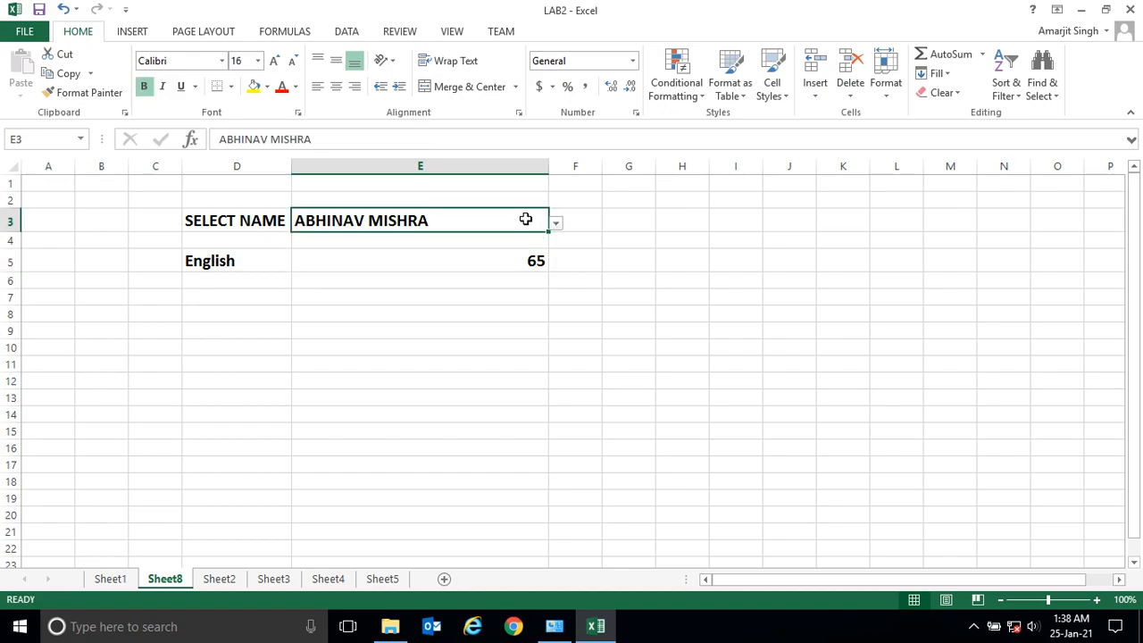
left_click(556, 224)
left_click(398, 266)
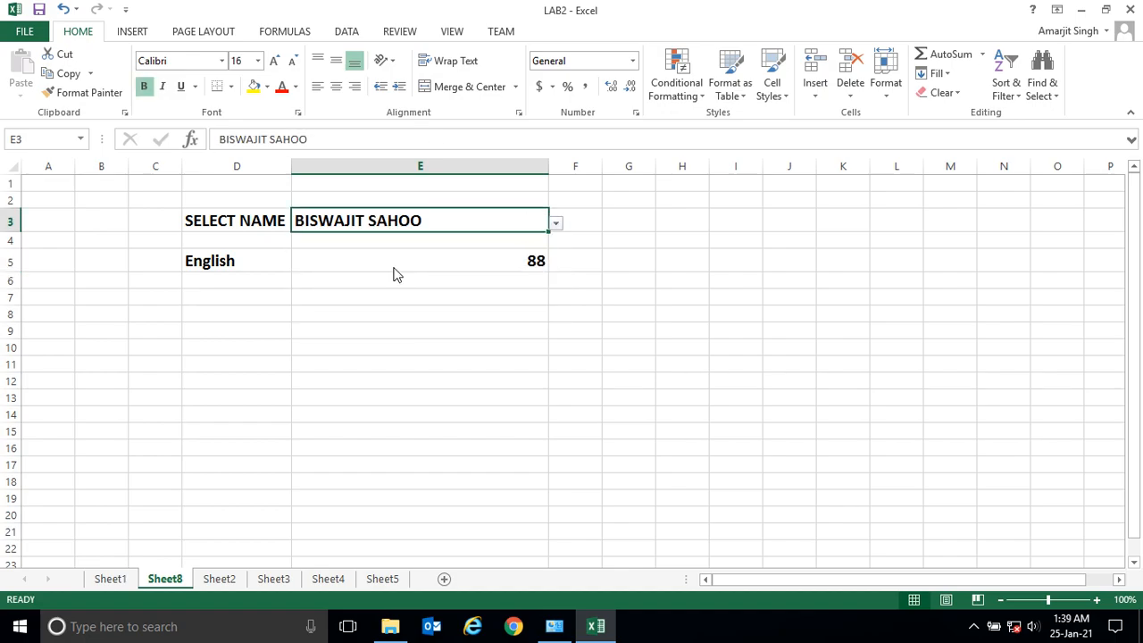
left_click(556, 224)
left_click(397, 289)
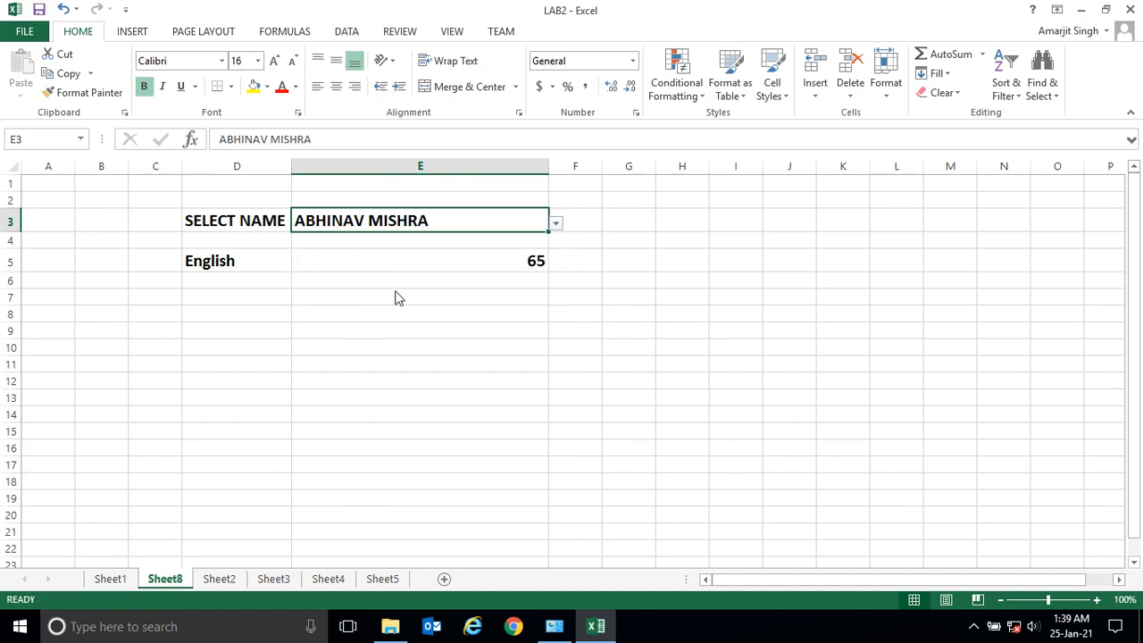
Step: Compare the English mark in E5 with the tenth student's mark in row 13 of Sheet1
left_click(467, 271)
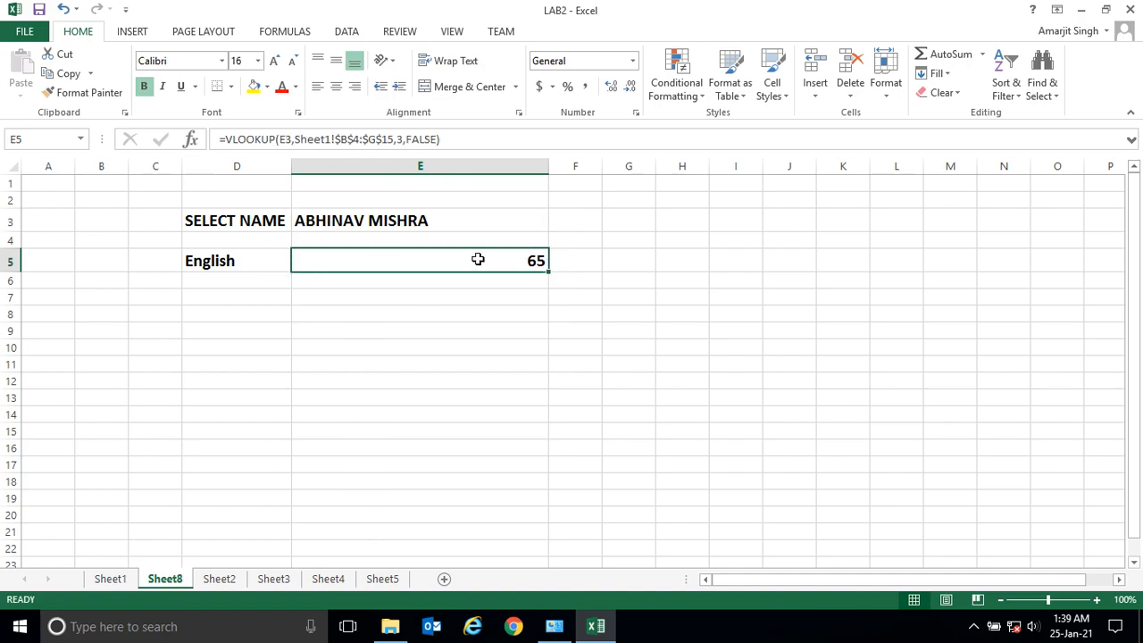
left_click(116, 579)
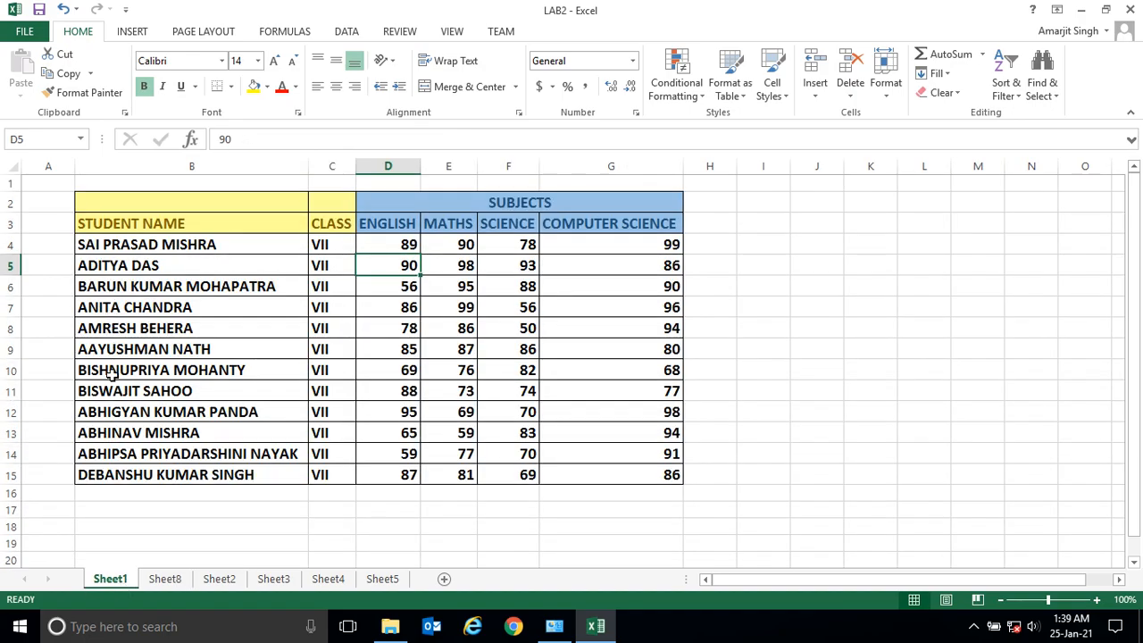
left_click(138, 436)
left_click(390, 436)
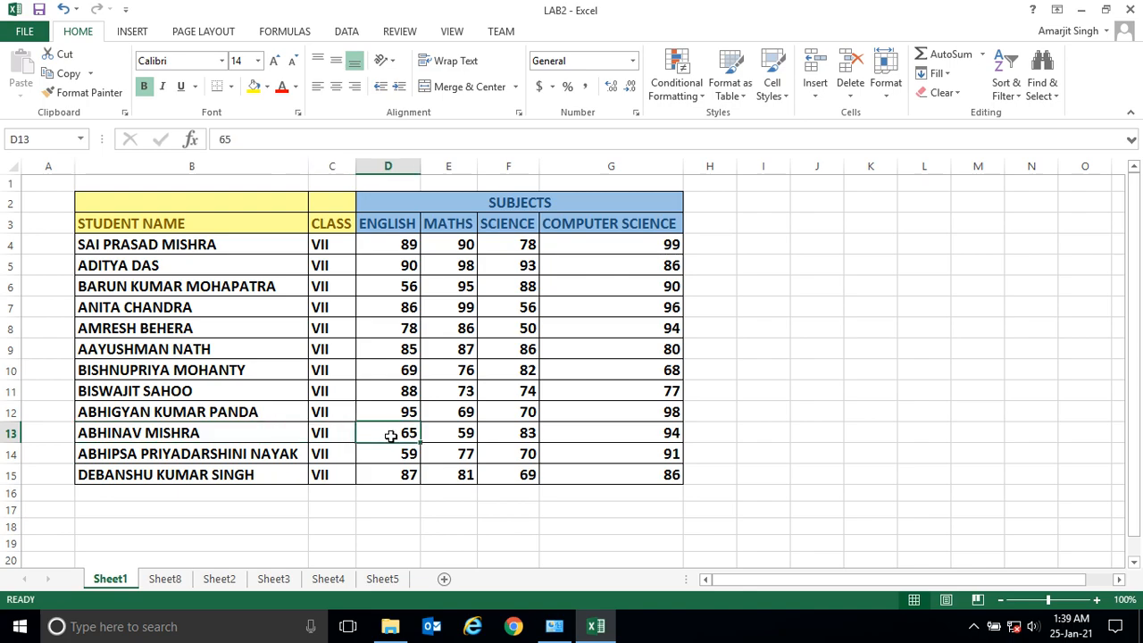
Step: Choose the second student in Sheet8's E3 dropdown and compare the retrieved English mark with Sheet1 cell D5
left_click(146, 266)
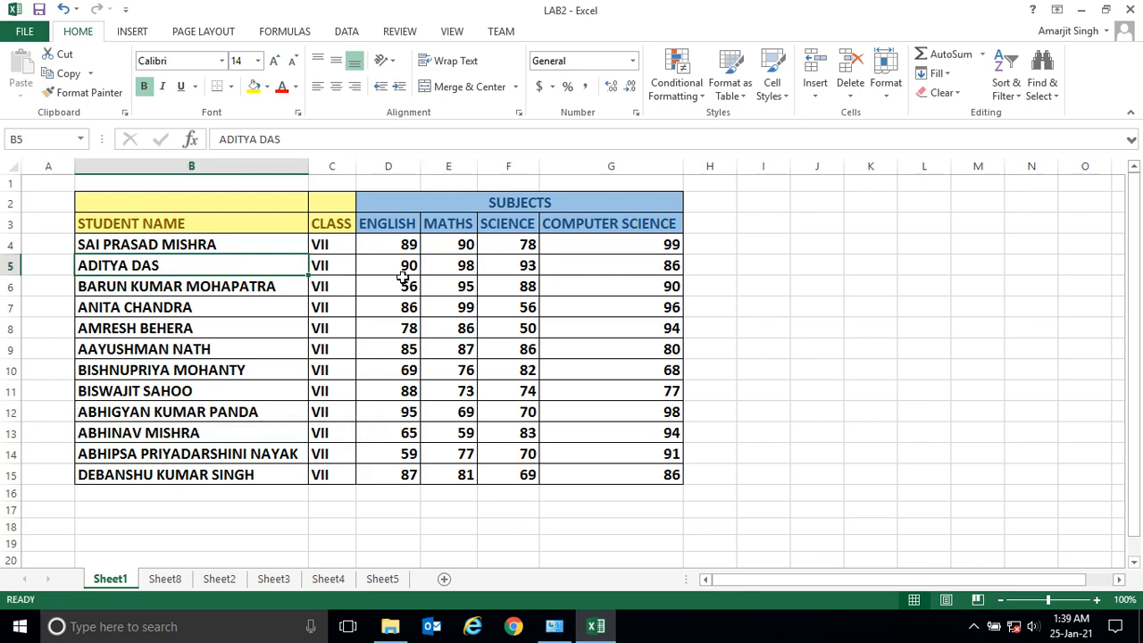
left_click(165, 578)
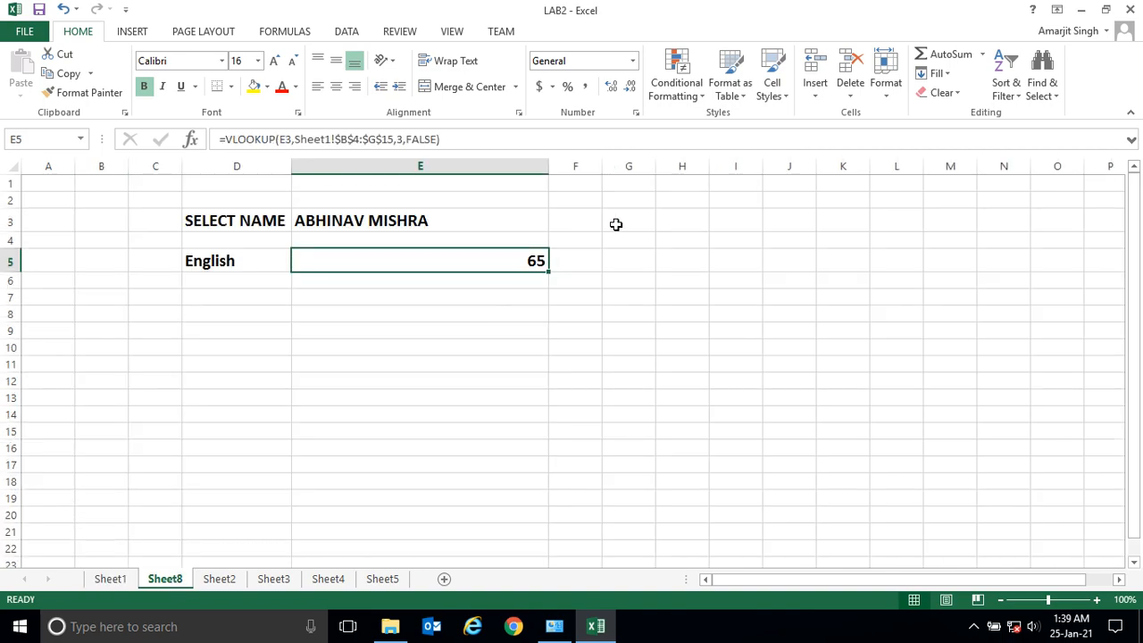
left_click(536, 225)
left_click(556, 223)
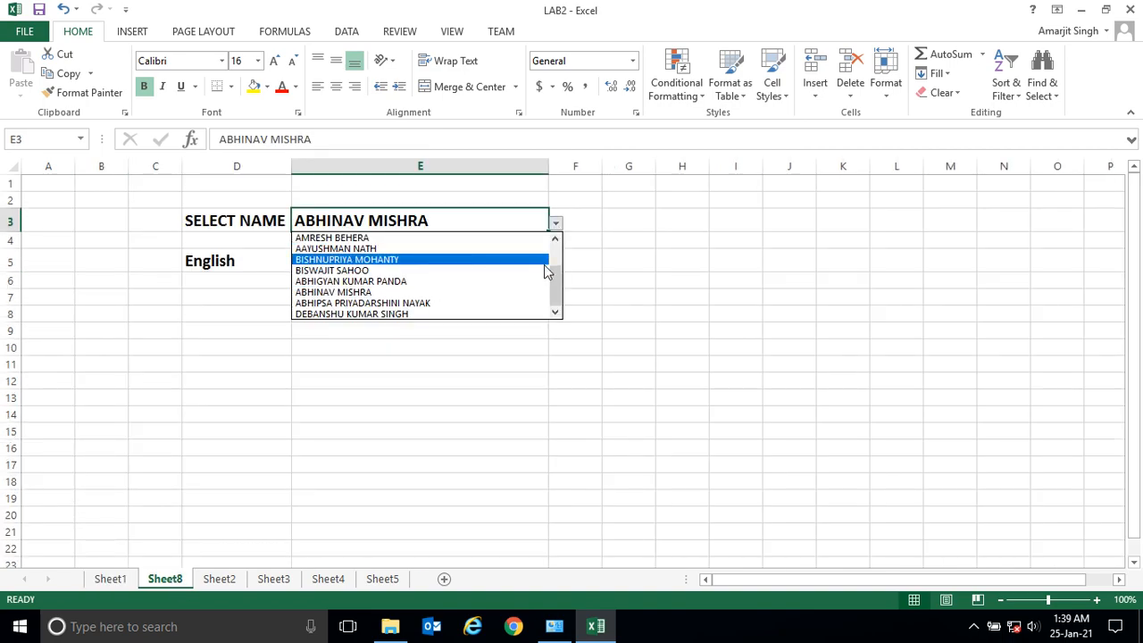
scroll(556, 264, "up", 2)
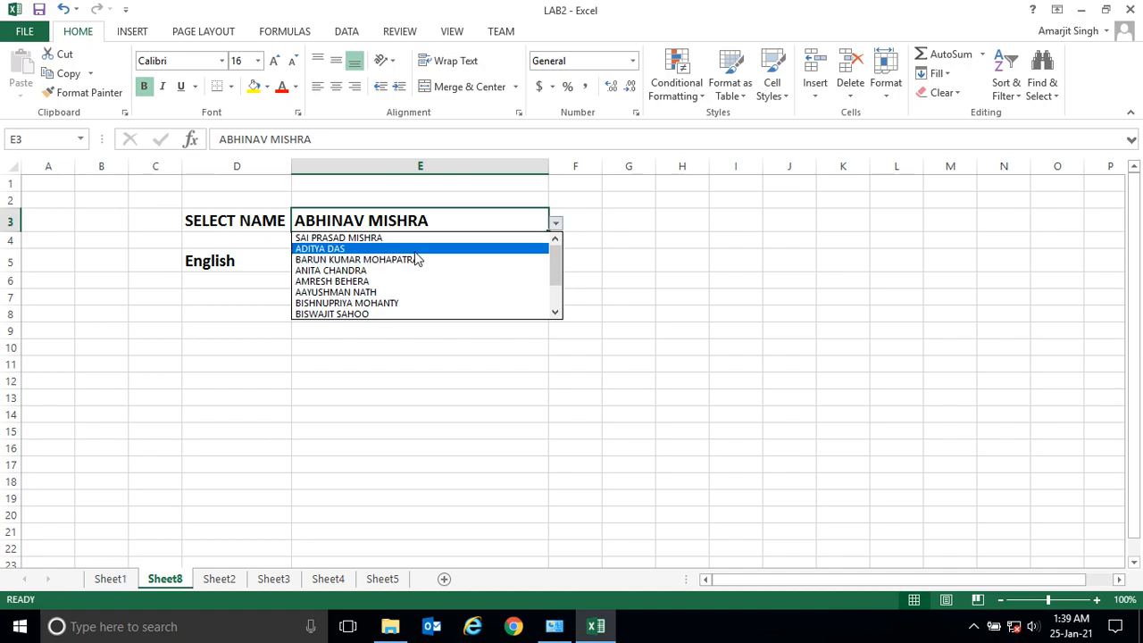
left_click(416, 250)
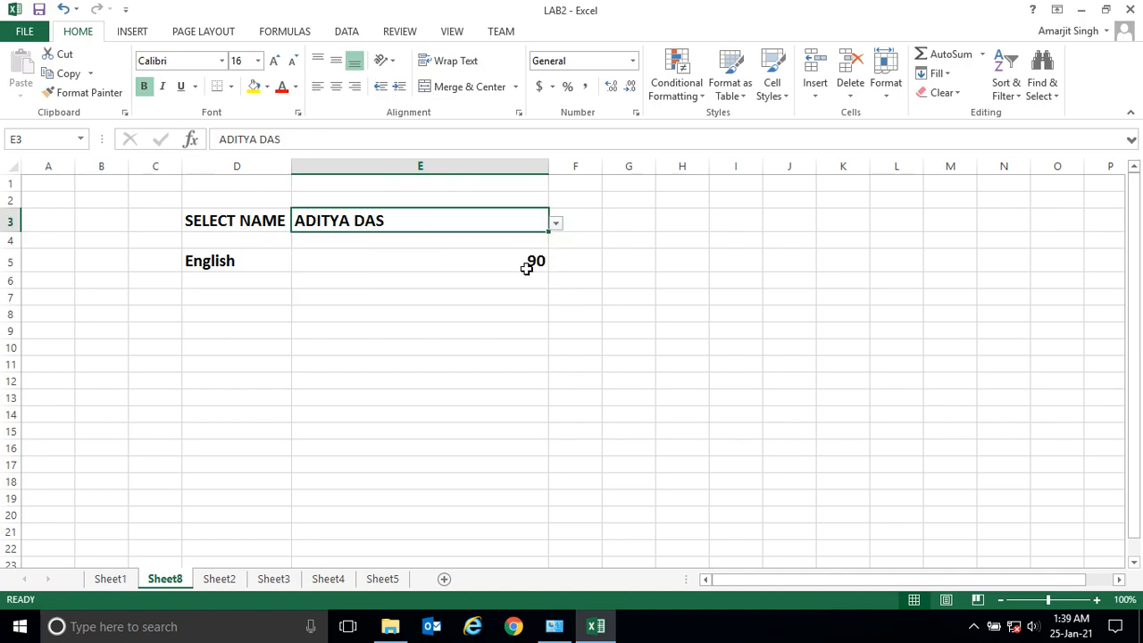
left_click(112, 579)
left_click(387, 269)
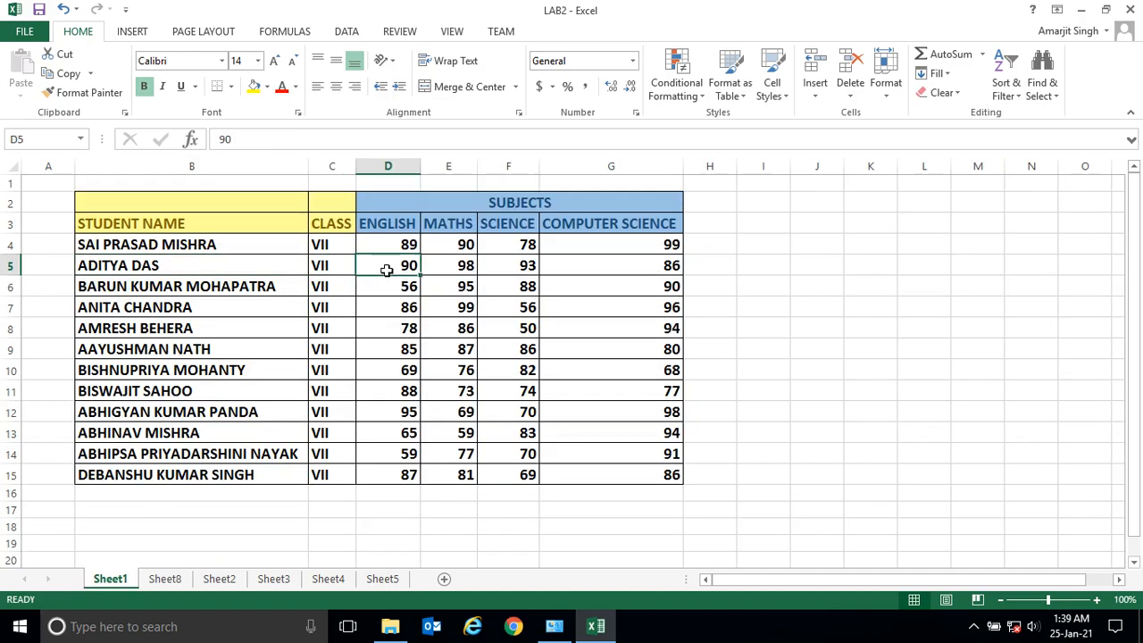
Step: Check the third student's English mark in Sheet1 row 6 and choose that student in Sheet8's E3 dropdown
left_click(212, 290)
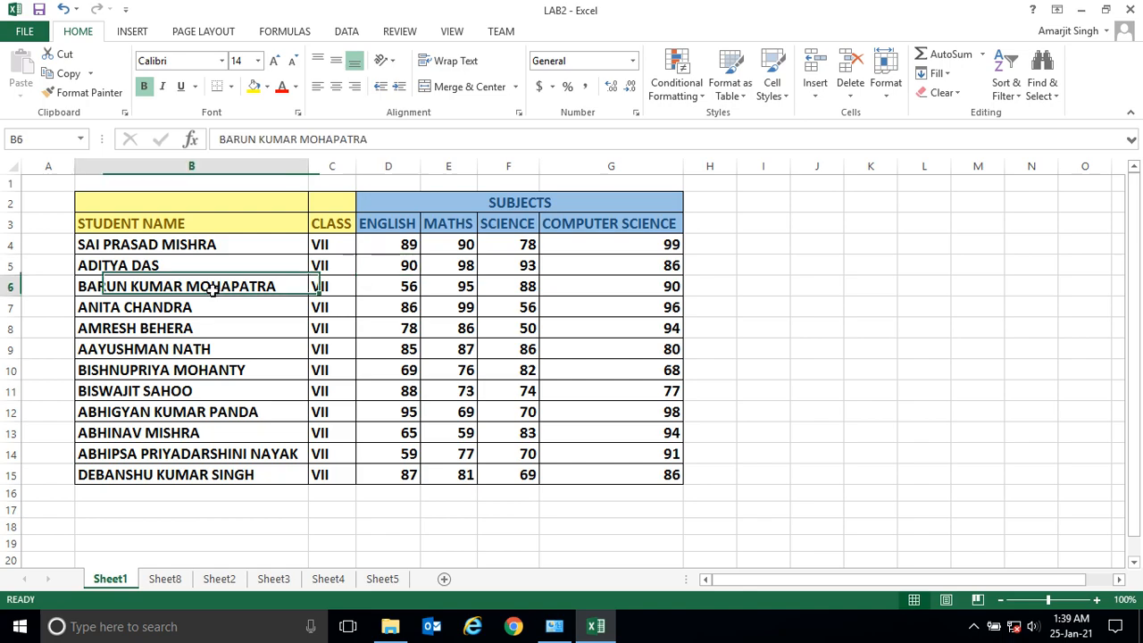
left_click(400, 288)
left_click(178, 578)
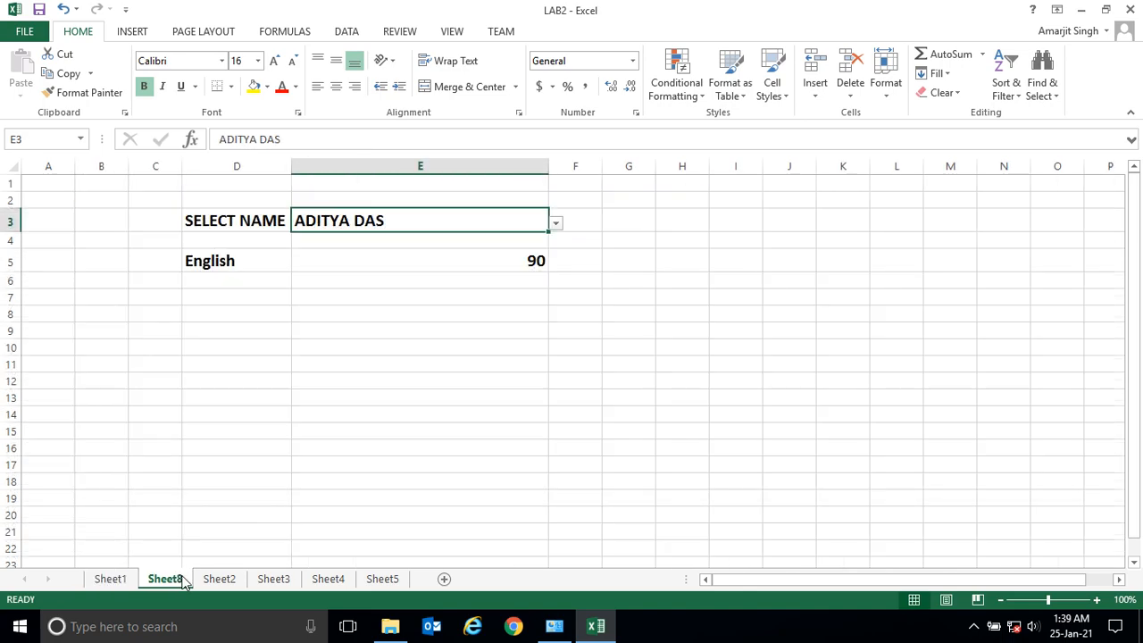
left_click(556, 223)
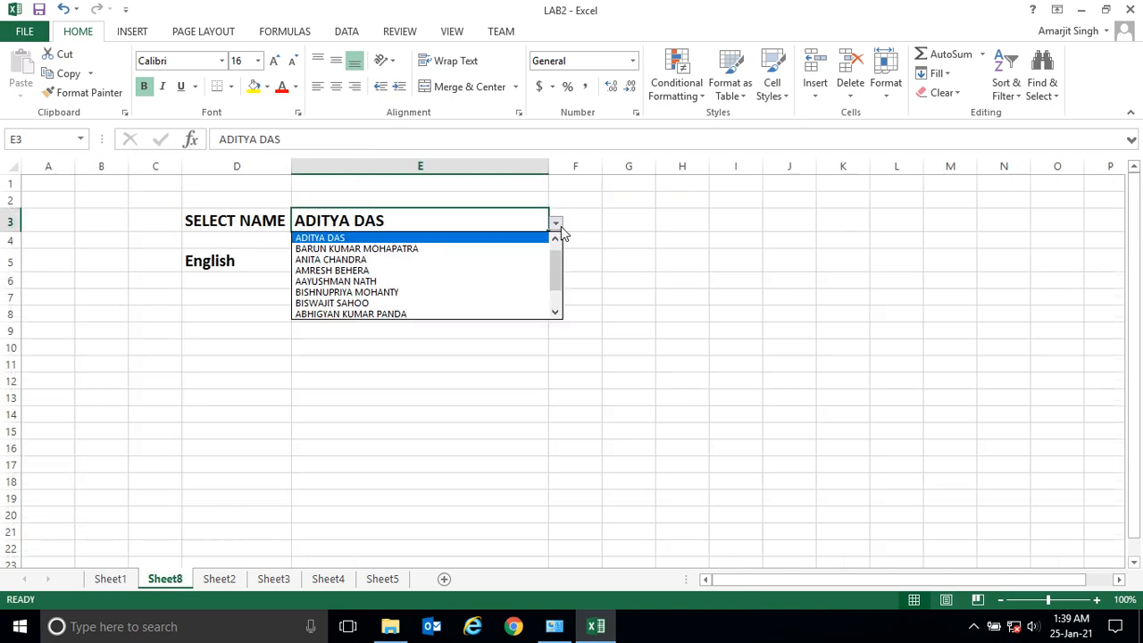
left_click(452, 250)
left_click(523, 264)
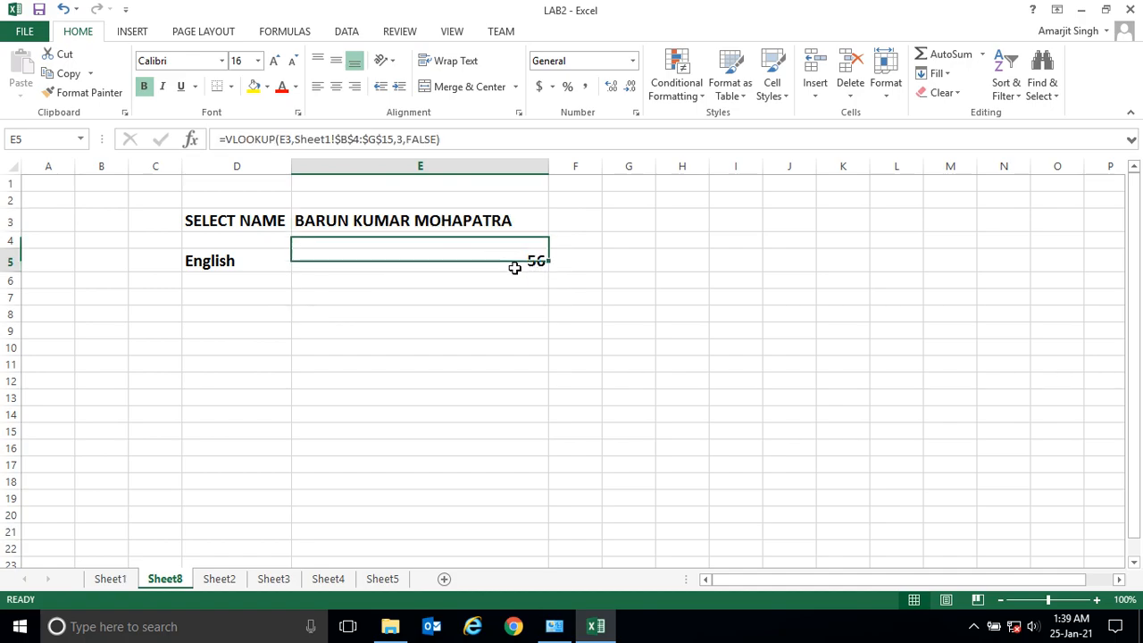
left_click(404, 354)
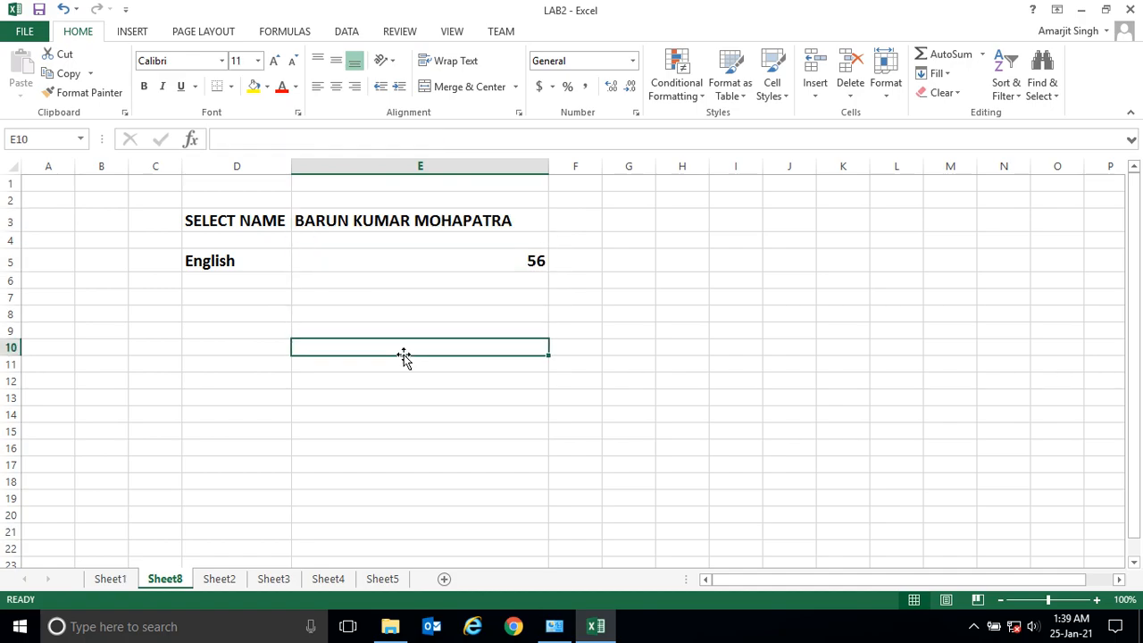